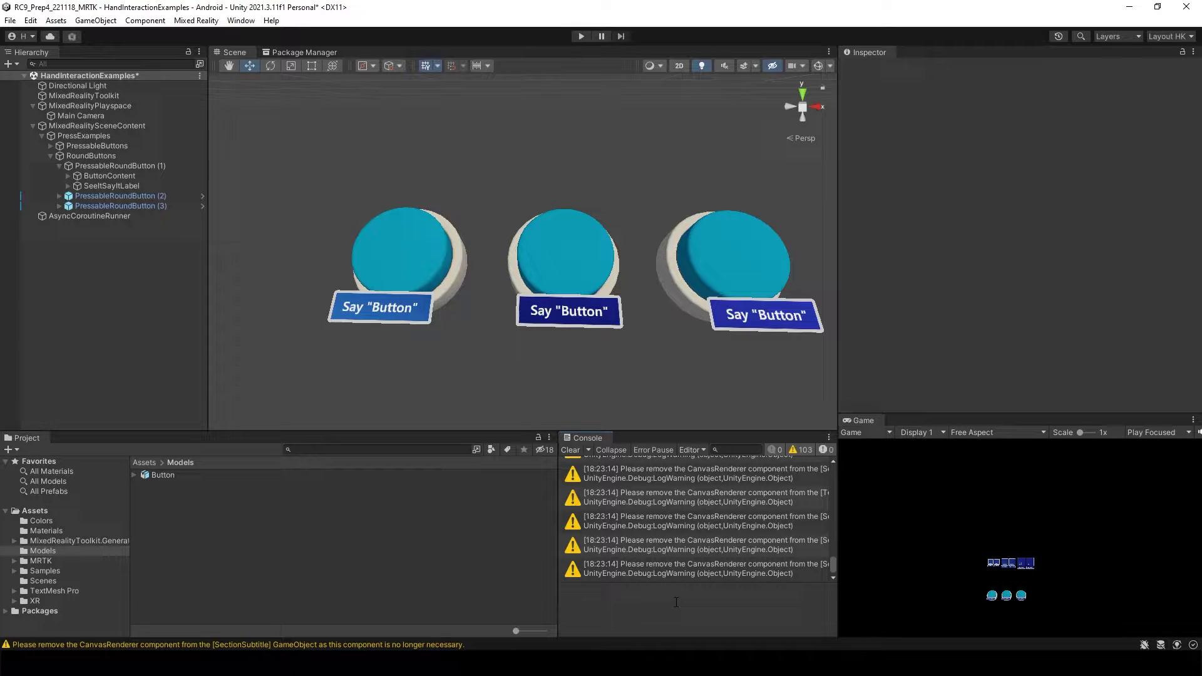
Unpack the prefab instance PressableRoundButton (3) in the scene hierarchy.
click(113, 196)
click(114, 206)
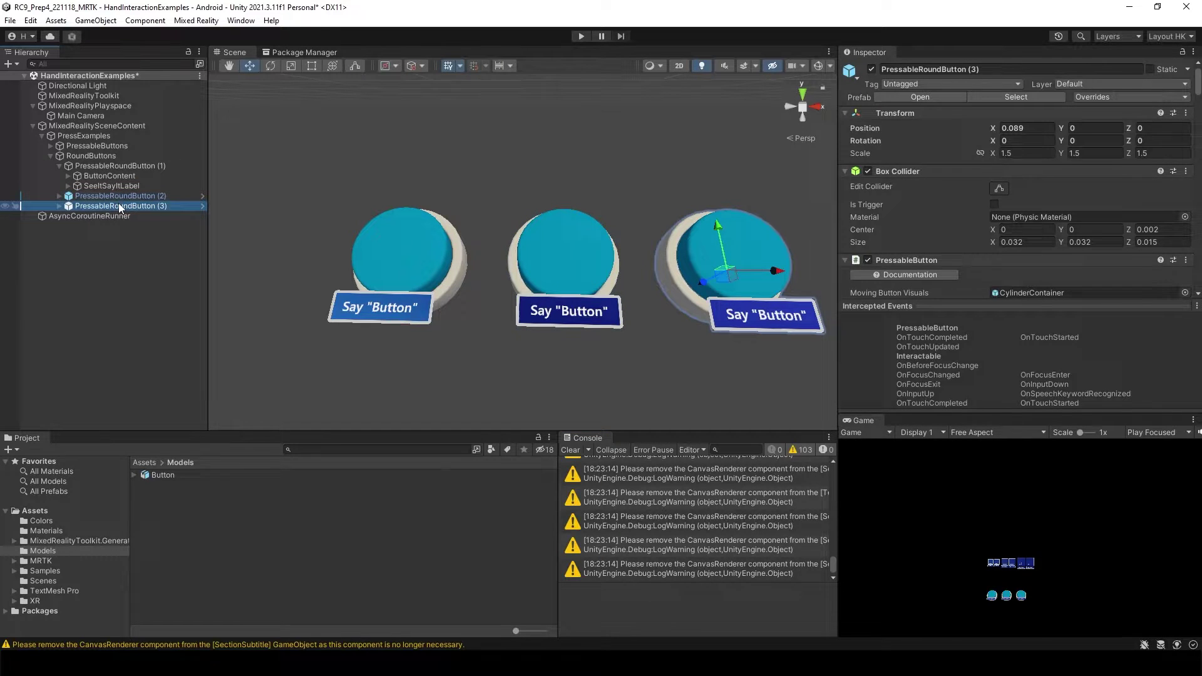
right_click(118, 203)
mouse_move(207, 352)
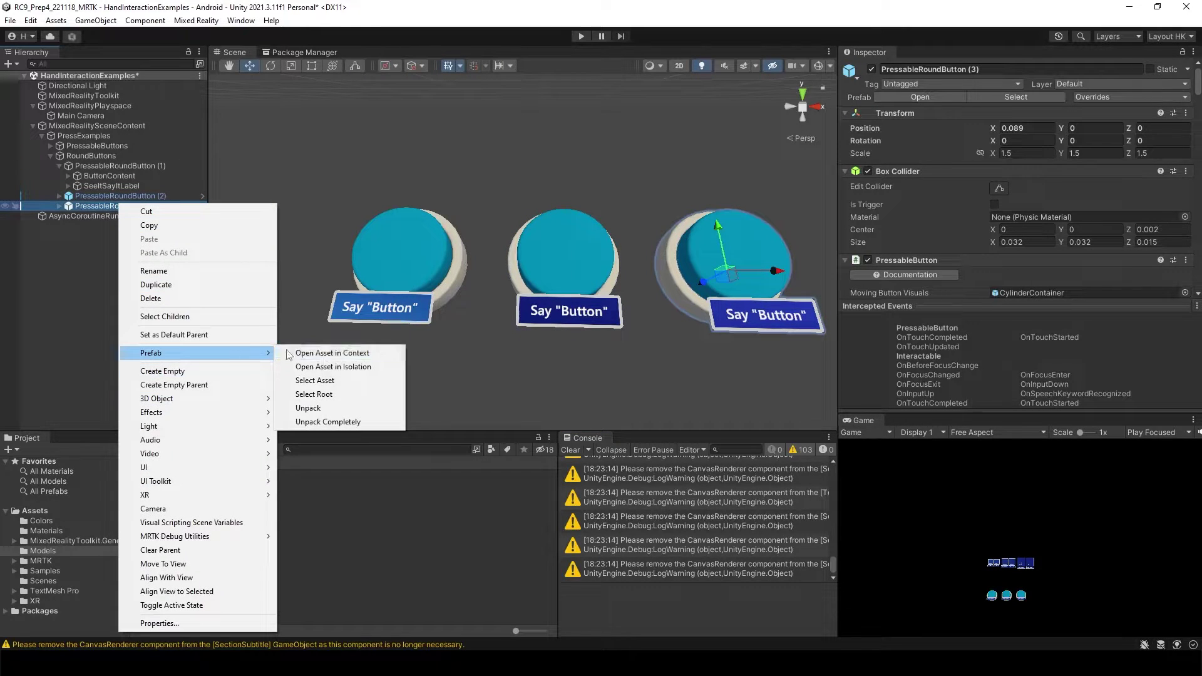
click(326, 407)
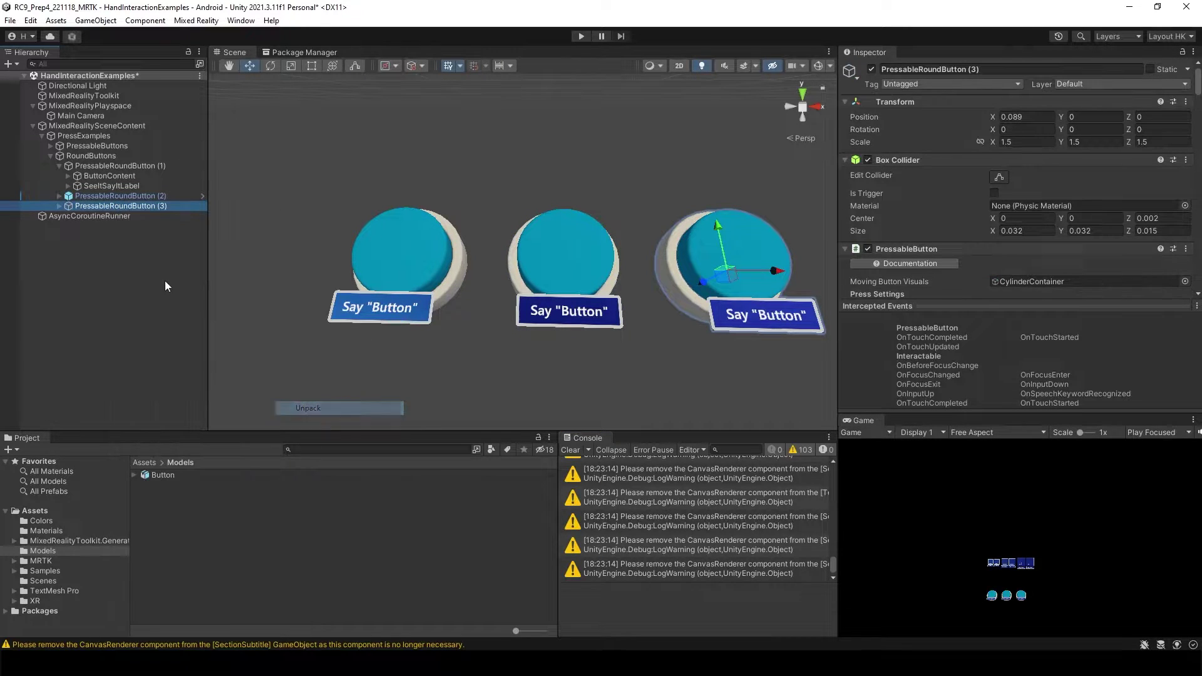
Look through the ButtonContent children of PressableRoundButton (1) and deactivate its SeeItSayItLabel object.
click(67, 175)
click(99, 186)
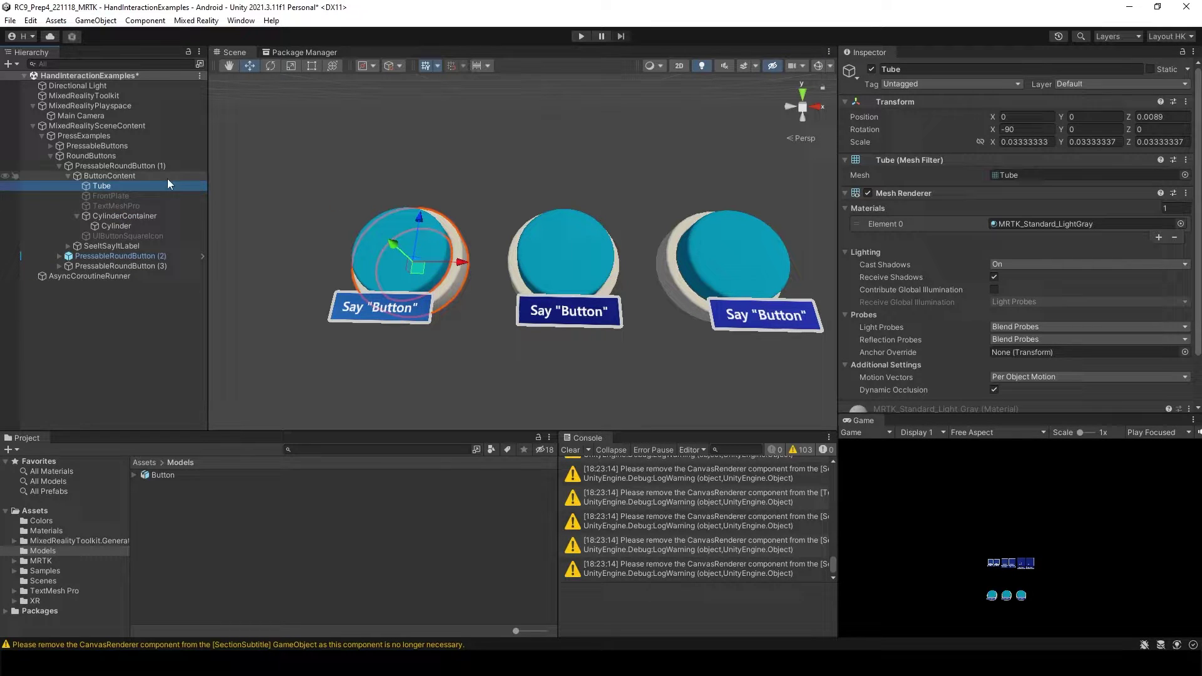
click(117, 226)
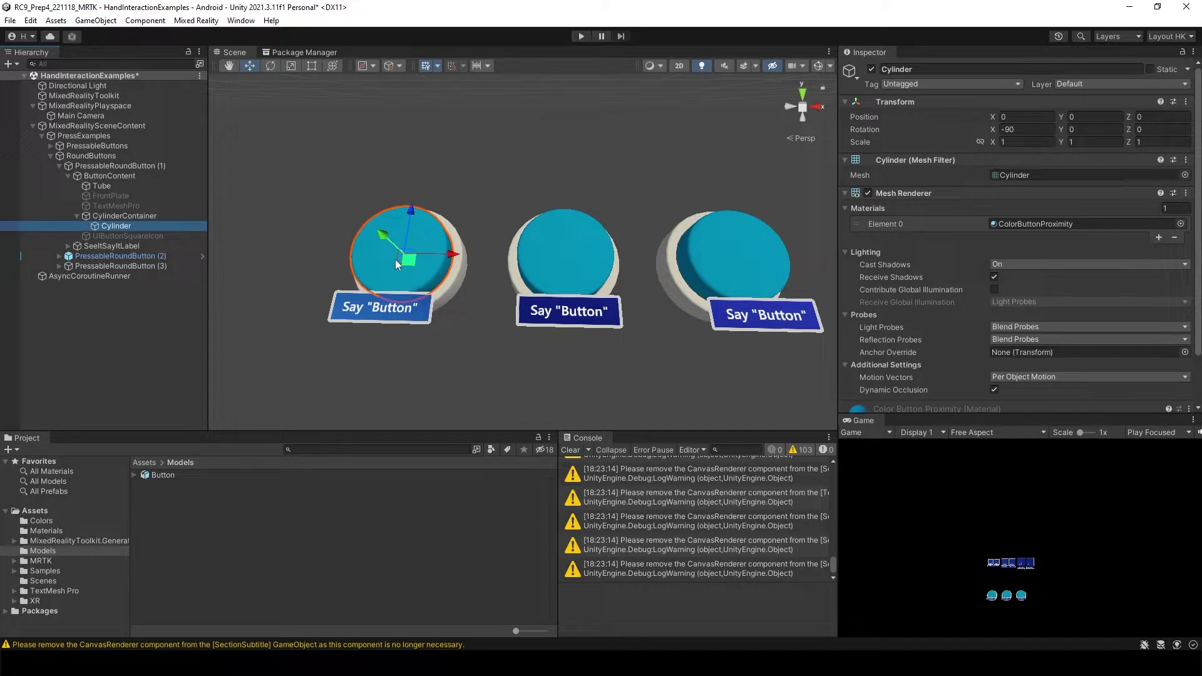
click(104, 246)
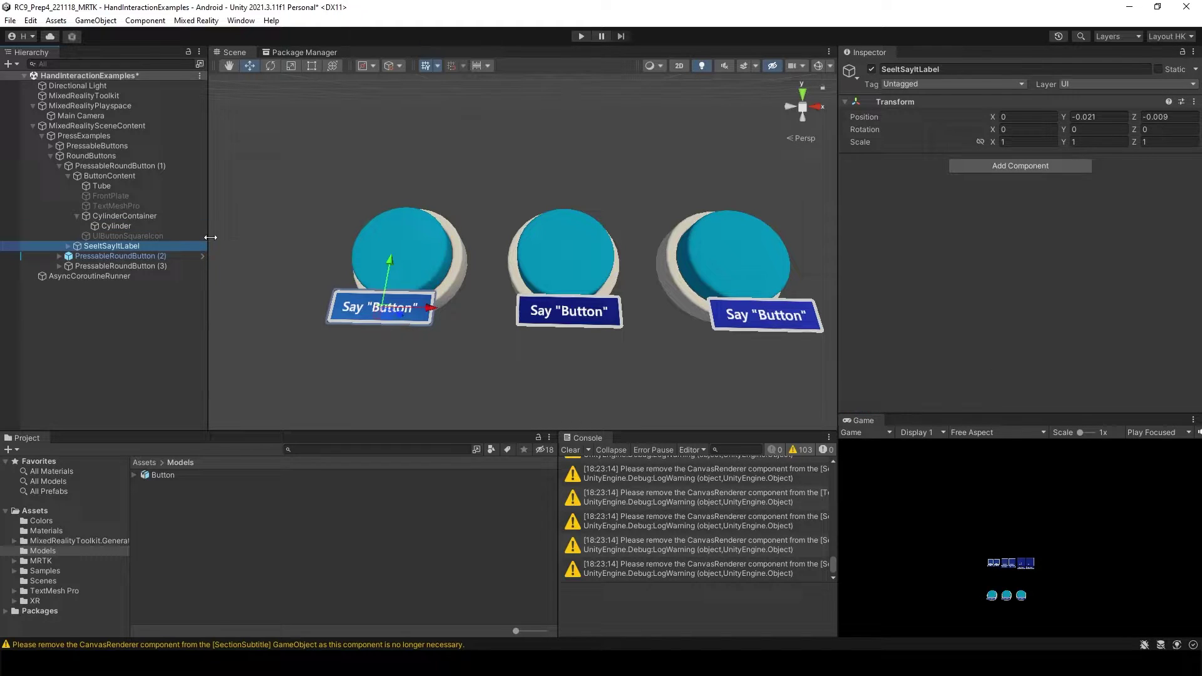
click(871, 70)
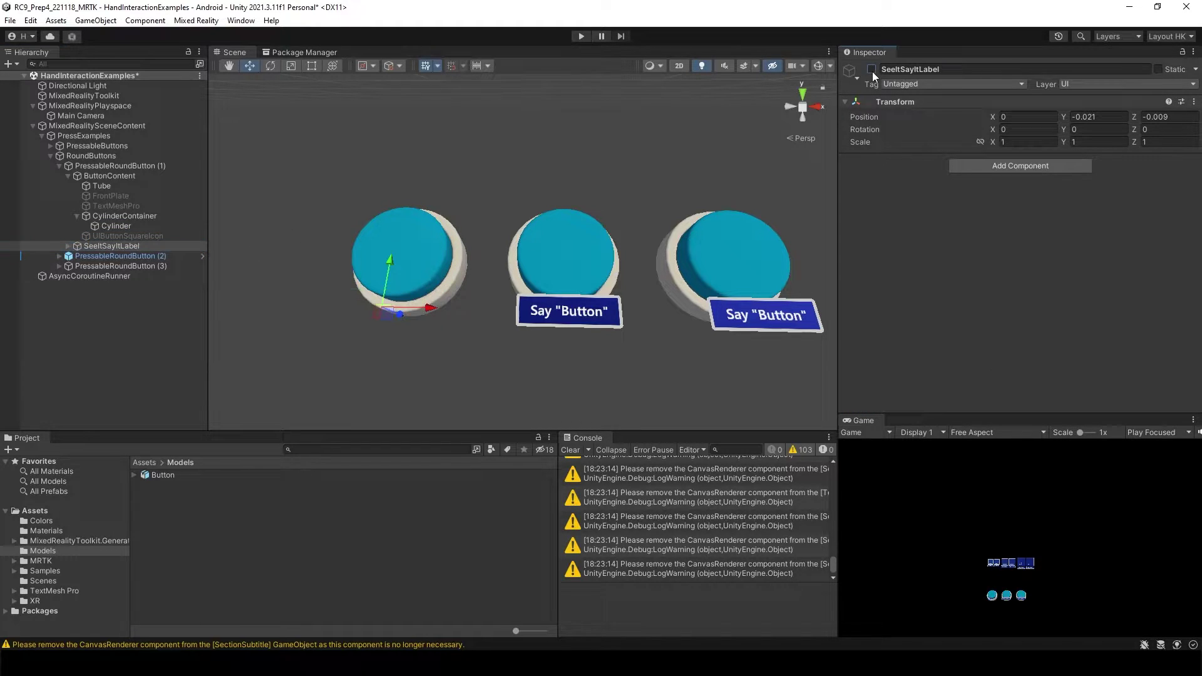
click(120, 325)
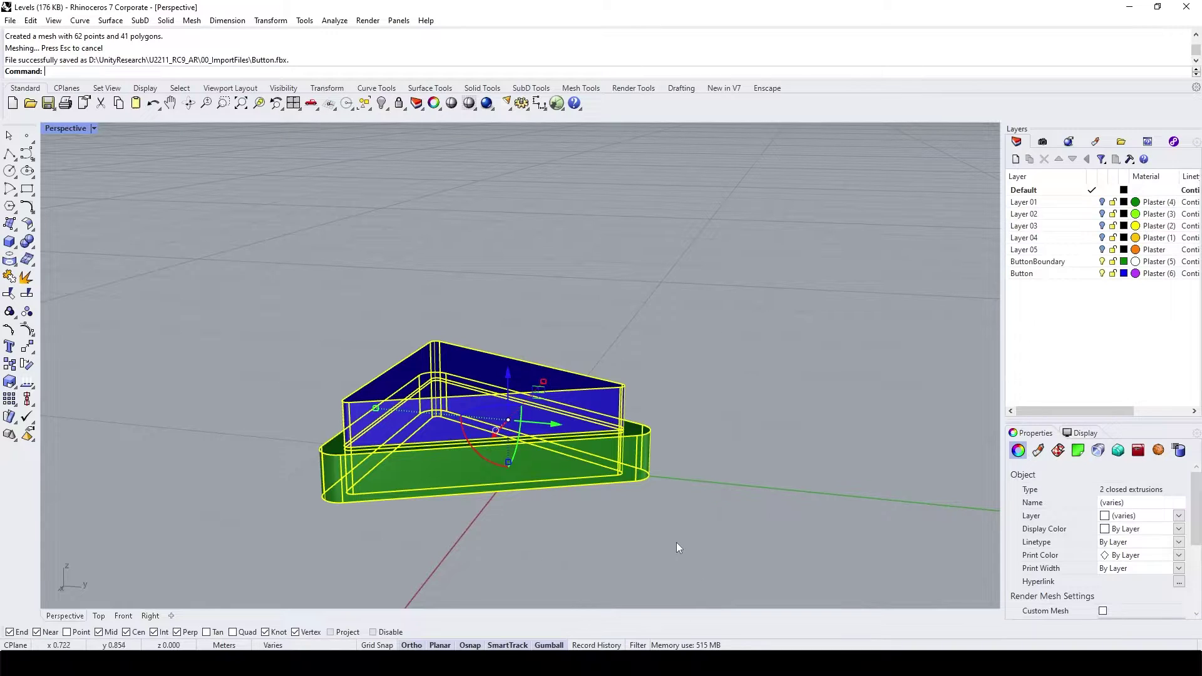
Switch to Rhino, check the model units and measure the blue triangular button from its apex to the opposite edge.
right_drag(676, 542, 675, 216)
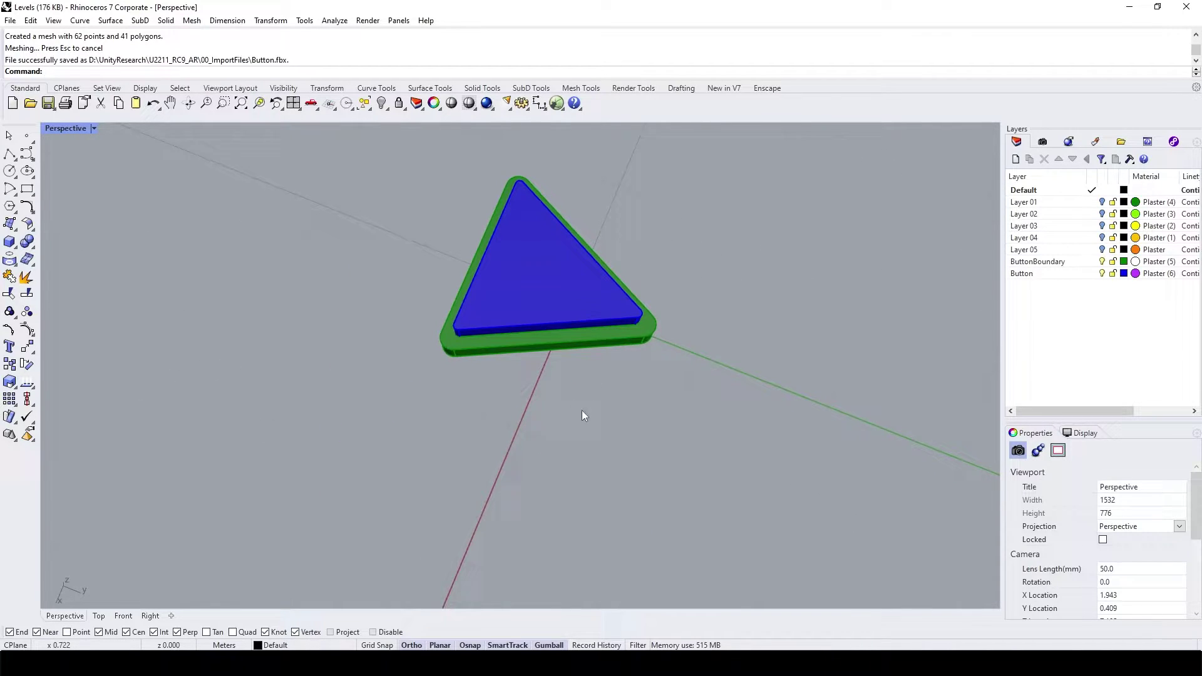
right_drag(581, 411, 592, 322)
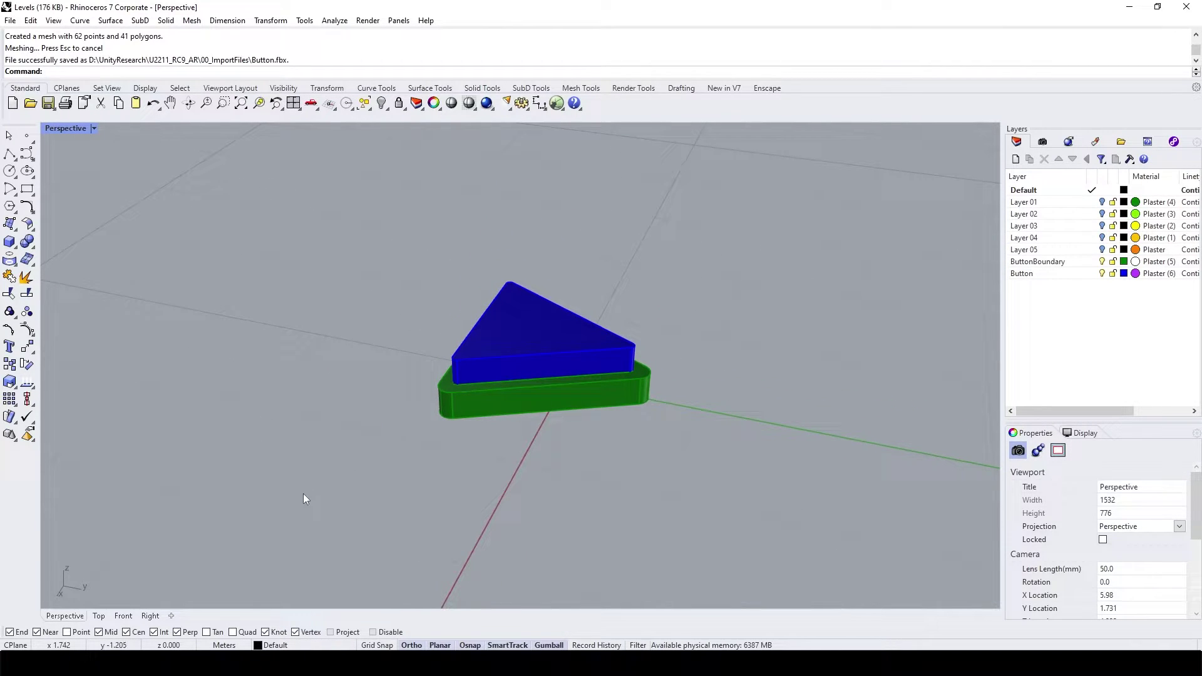
click(221, 644)
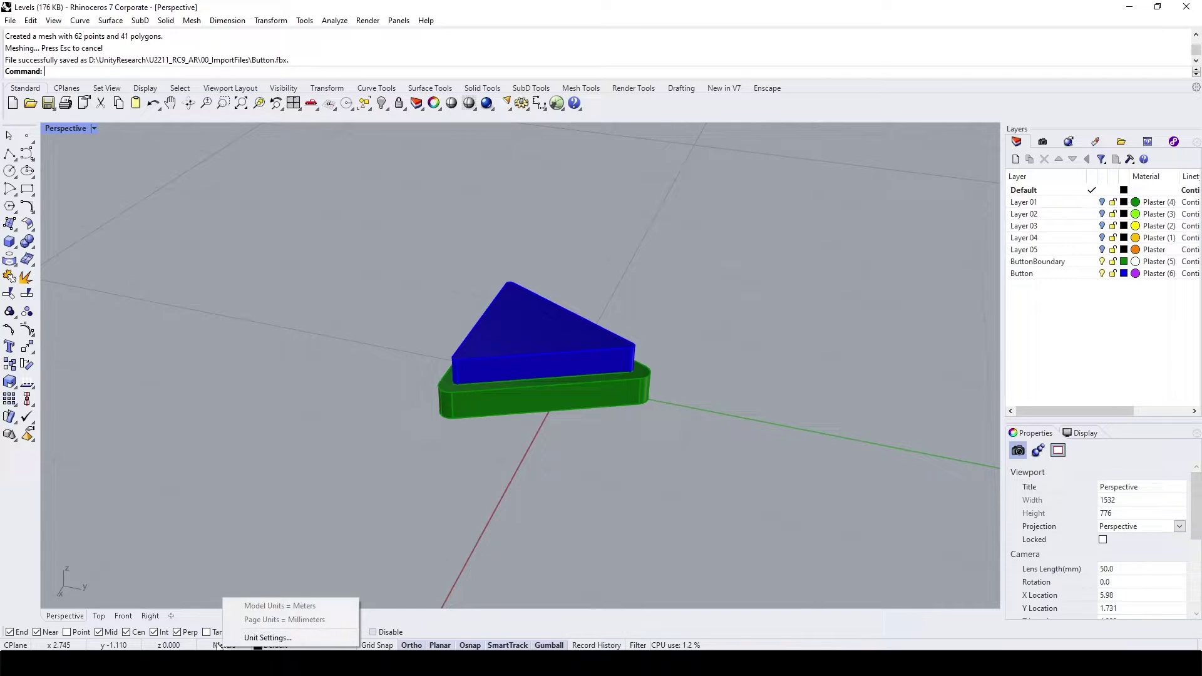
click(307, 544)
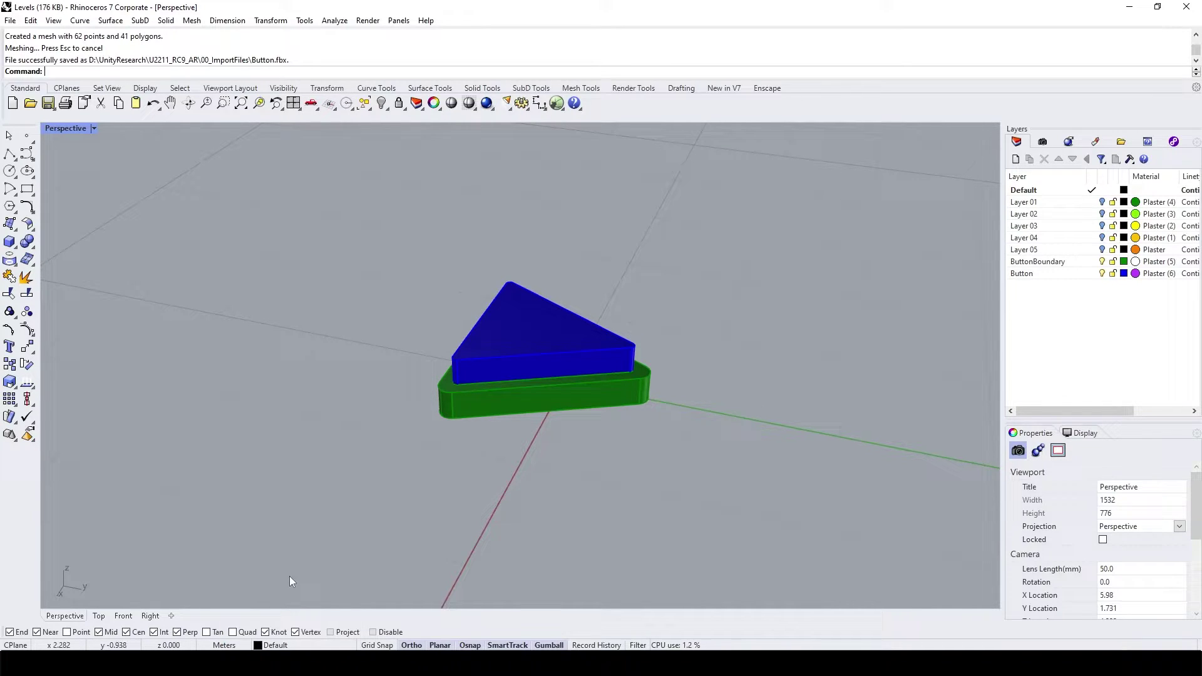
right_drag(439, 477, 559, 415)
text(d)
key(Return)
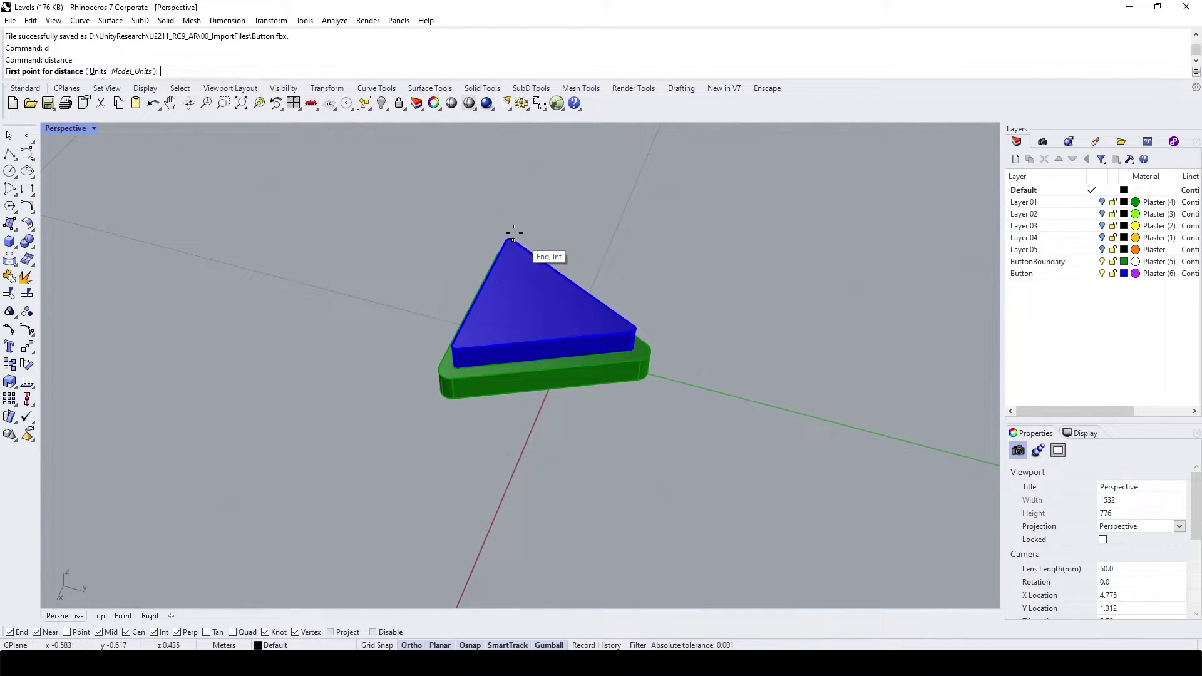
click(509, 231)
click(496, 368)
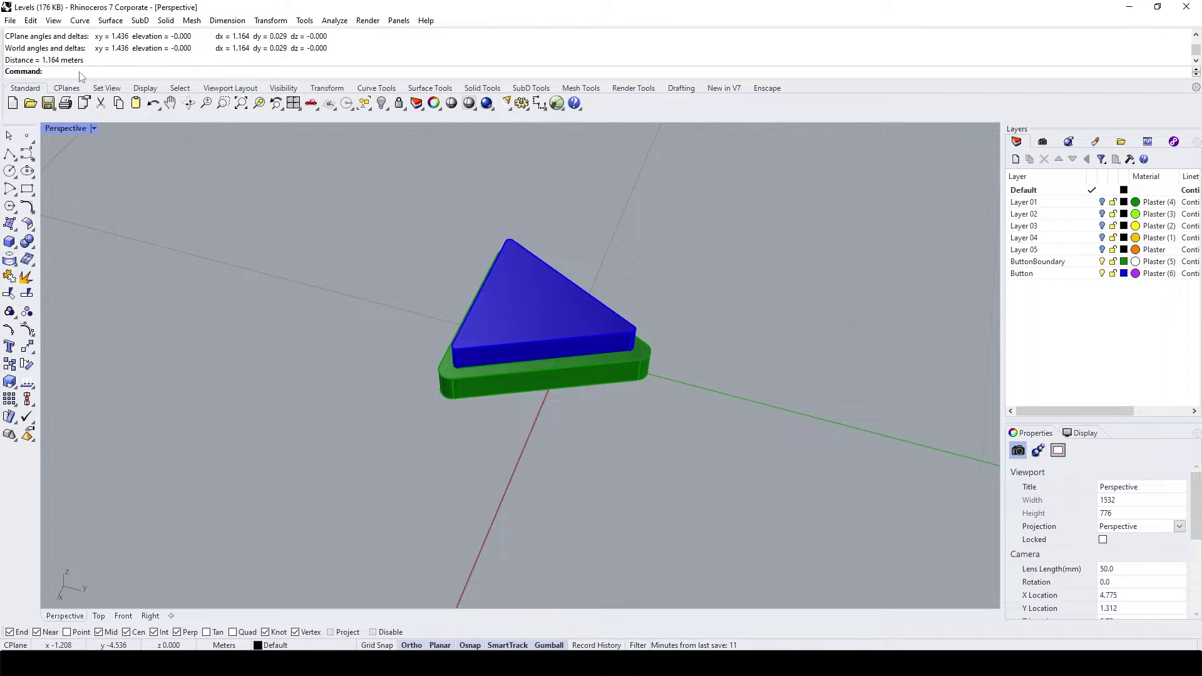
Inspect the object names and layers of the green boundary solid and the blue button solid.
click(603, 332)
click(553, 384)
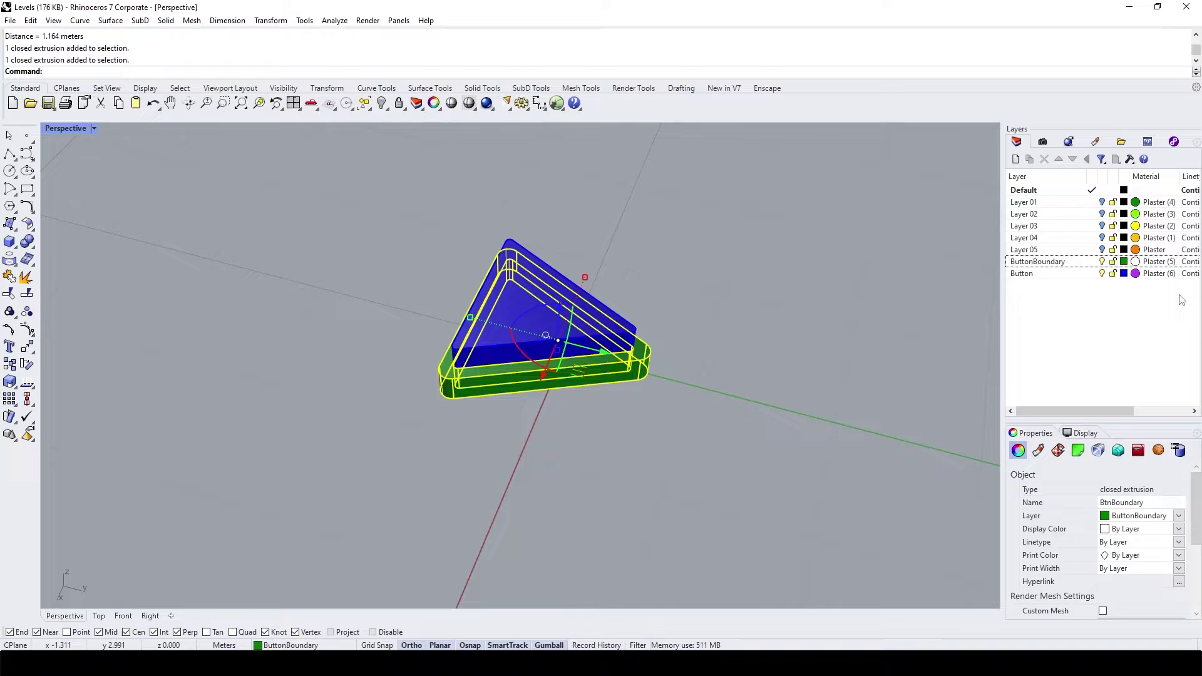
click(1071, 262)
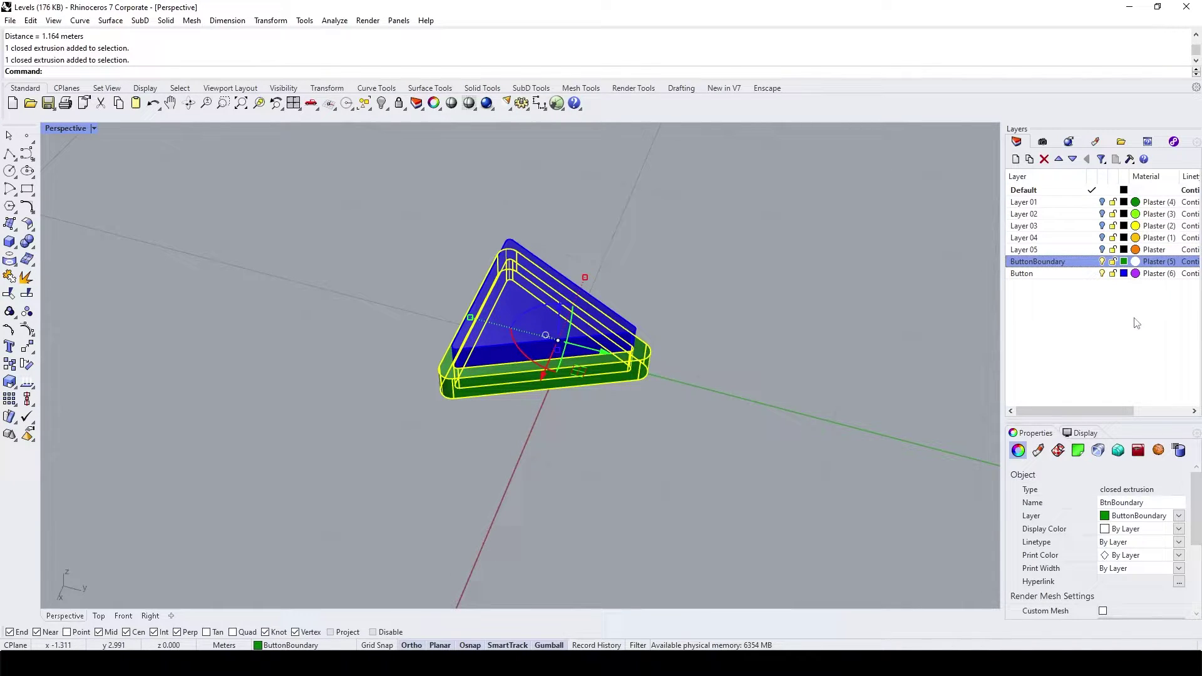
click(653, 386)
click(633, 335)
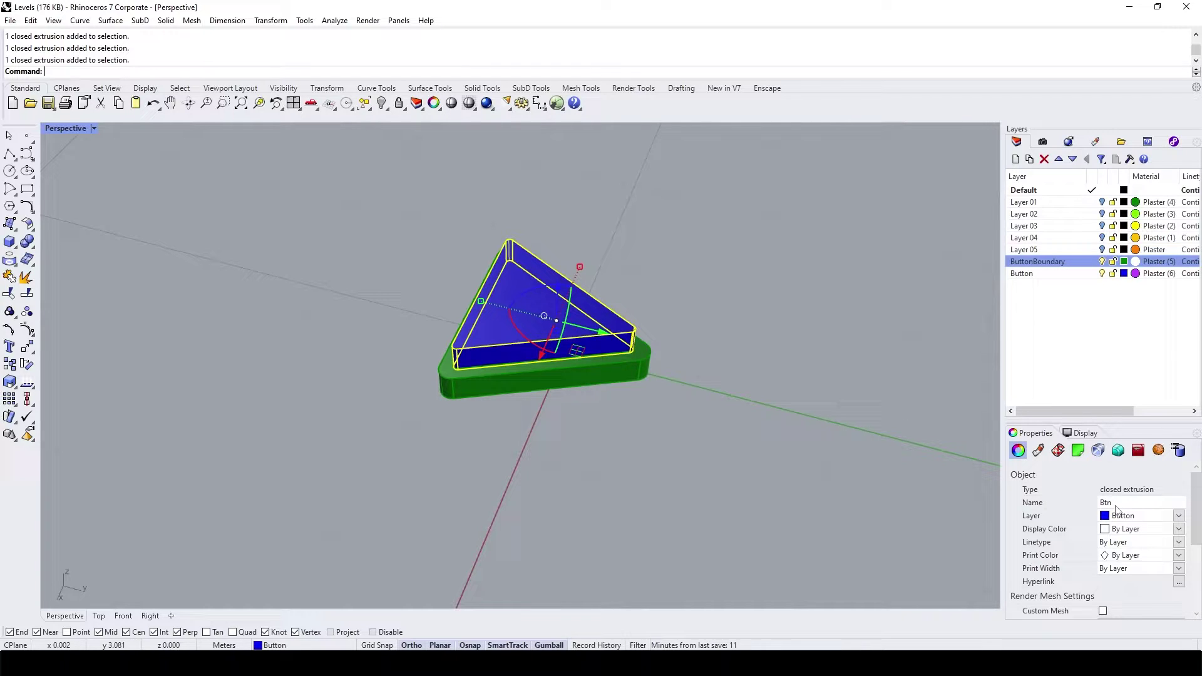
click(639, 382)
Export both button solids as the FBX file Button, using meshes only, Phong materials, Rhino Z mapped to FBX Y and version 7 binary.
key(Escape)
click(10, 20)
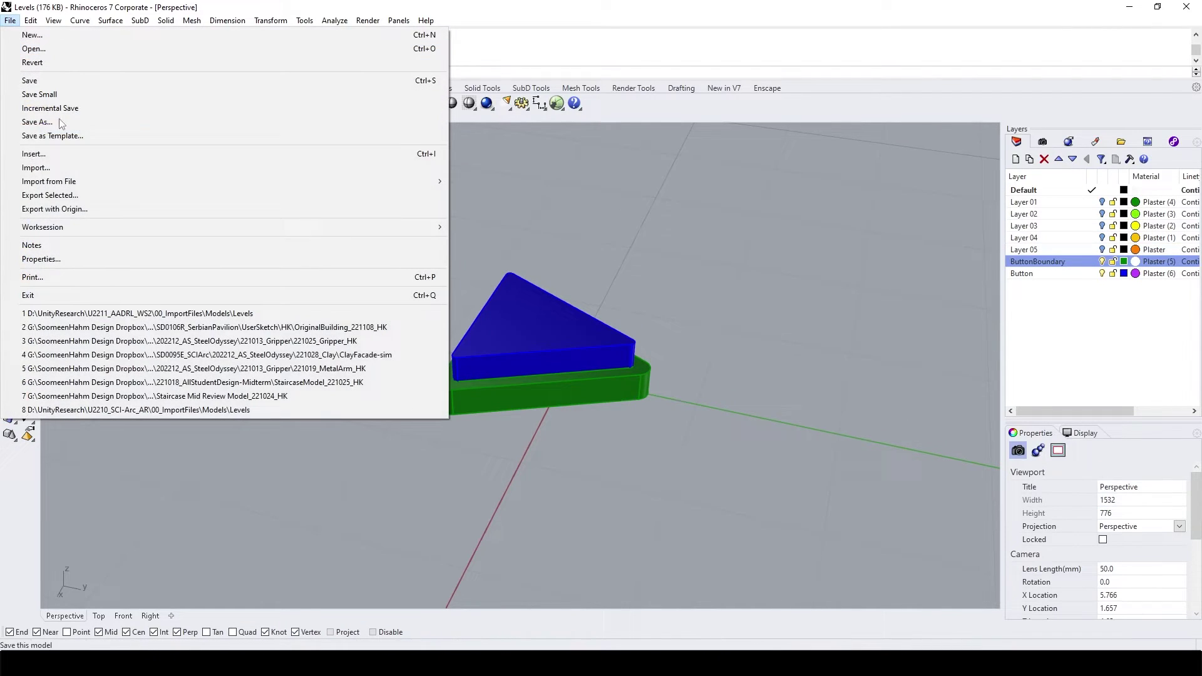
click(56, 195)
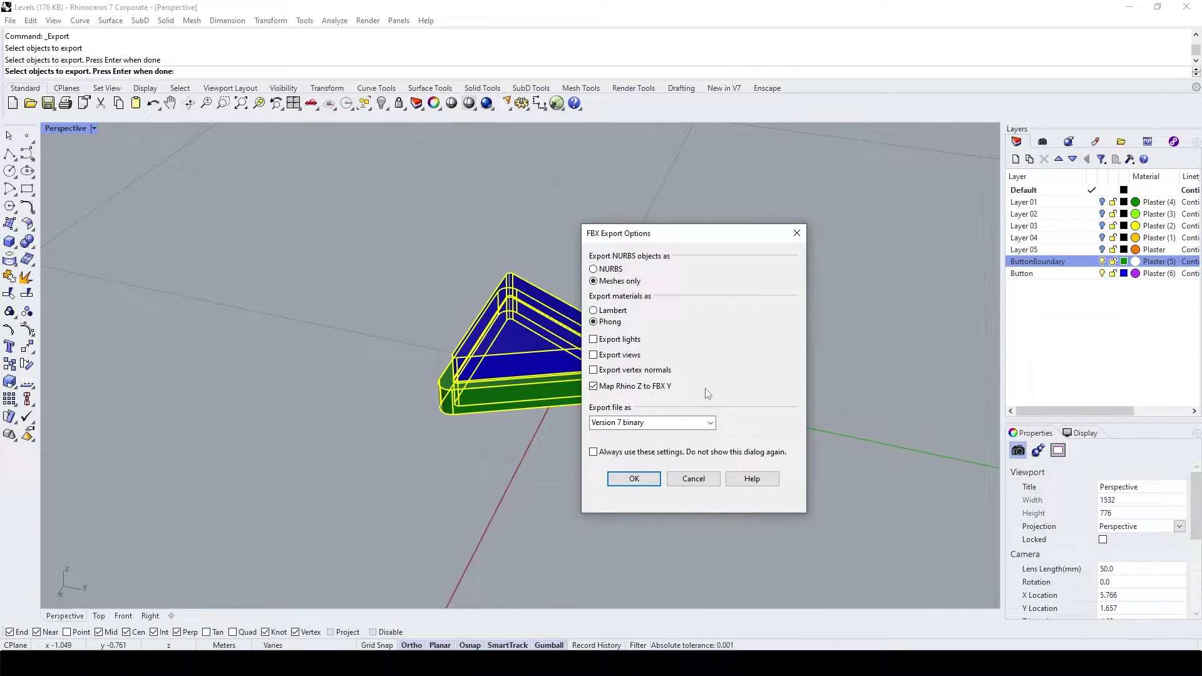
click(651, 485)
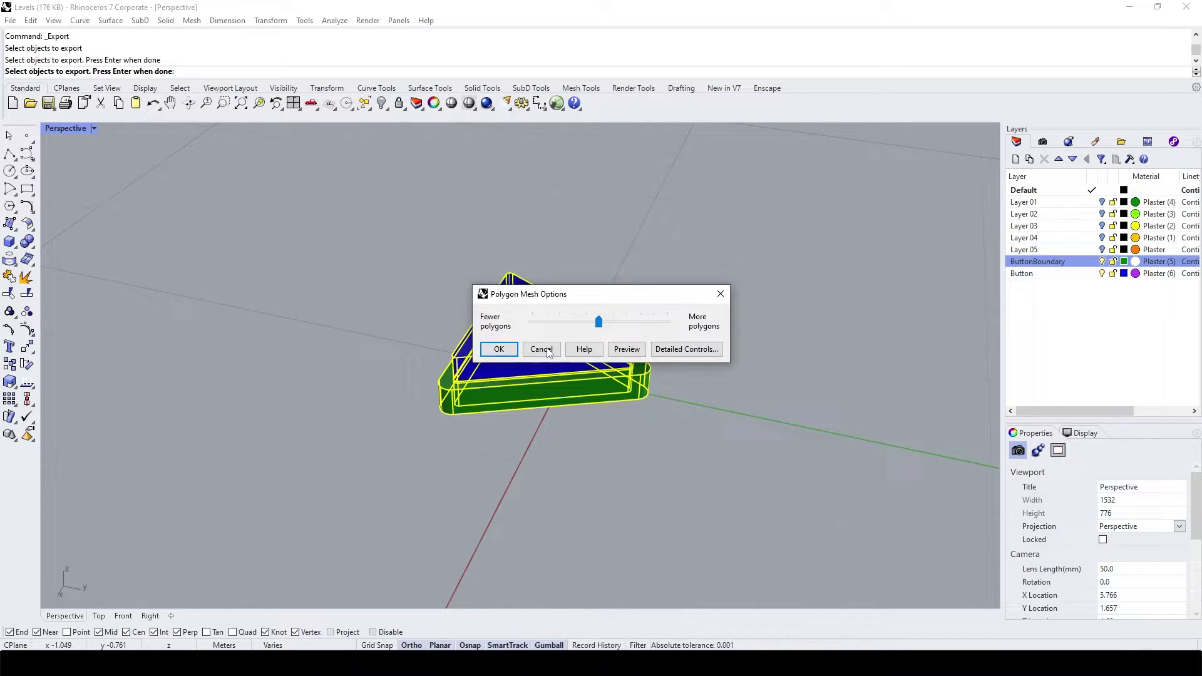
click(504, 348)
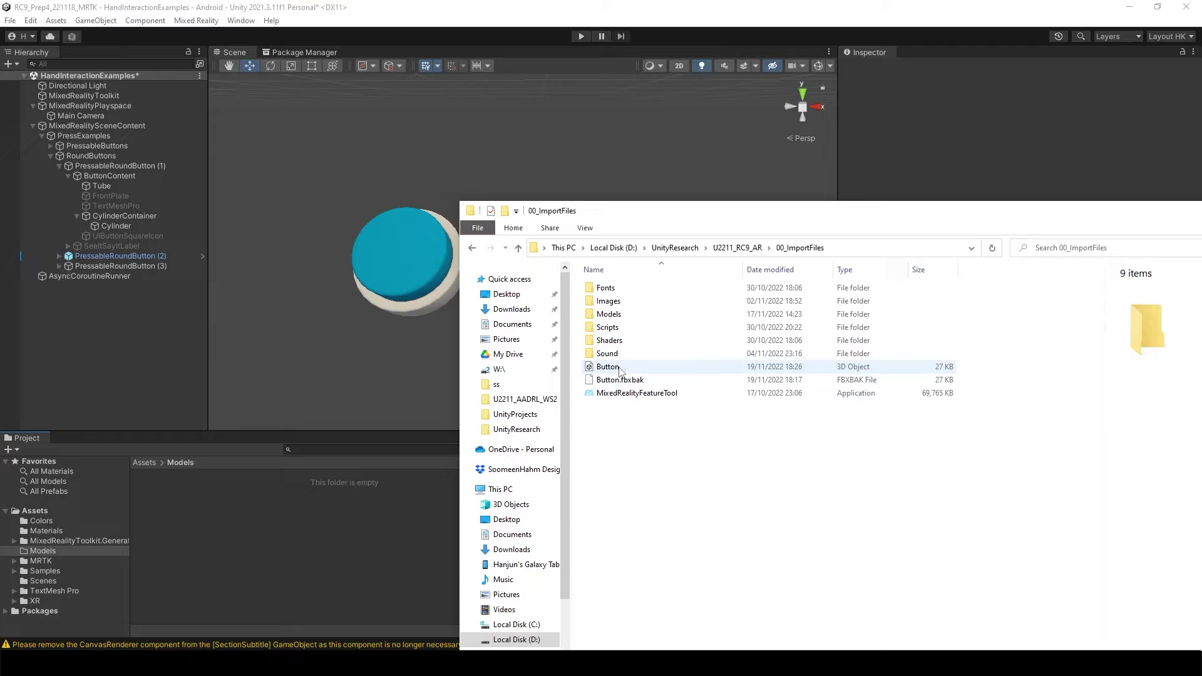
In Unity, import the exported Button model into the Models folder and place it under CylinderContainer of PressableRoundButton (1).
drag(620, 370, 252, 577)
click(290, 557)
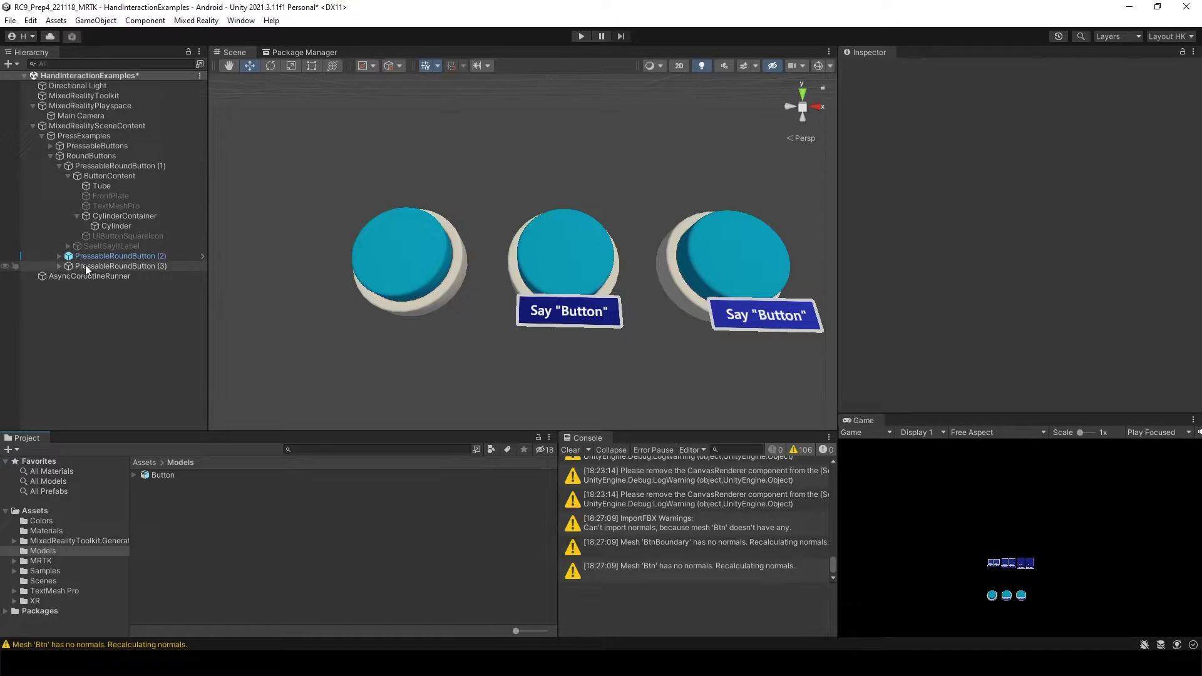
drag(169, 475, 119, 226)
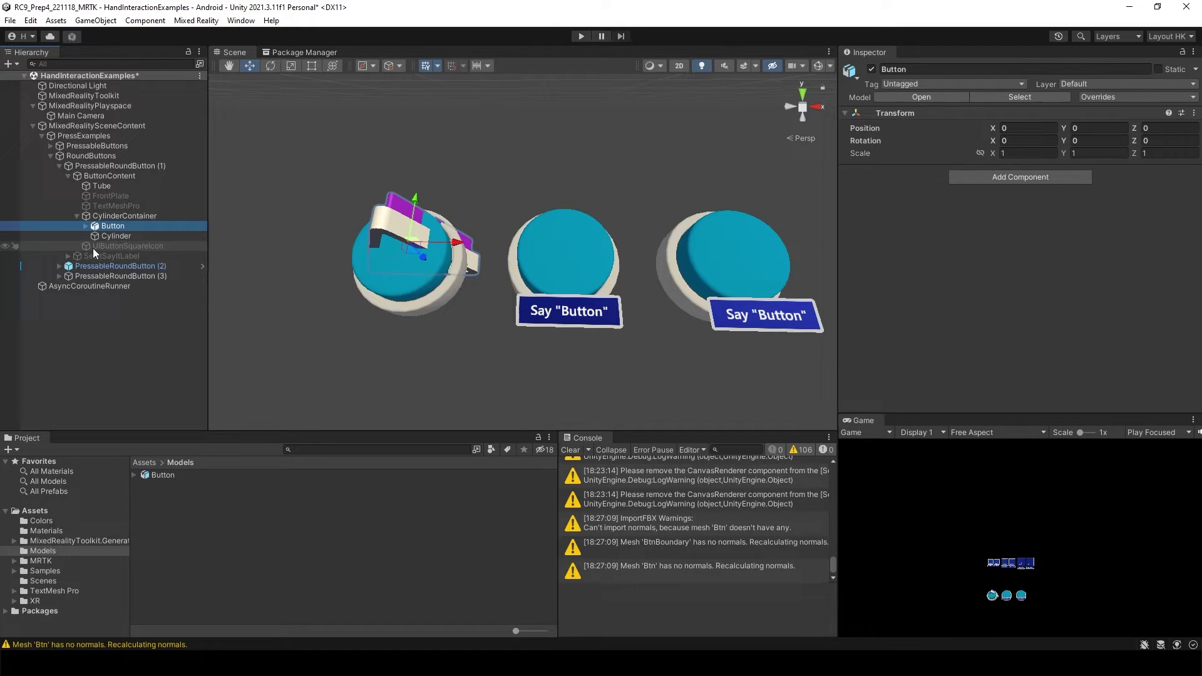
Unpack the Button model instance under CylinderContainer and expand its Button and ButtonBoundary children.
right_click(123, 227)
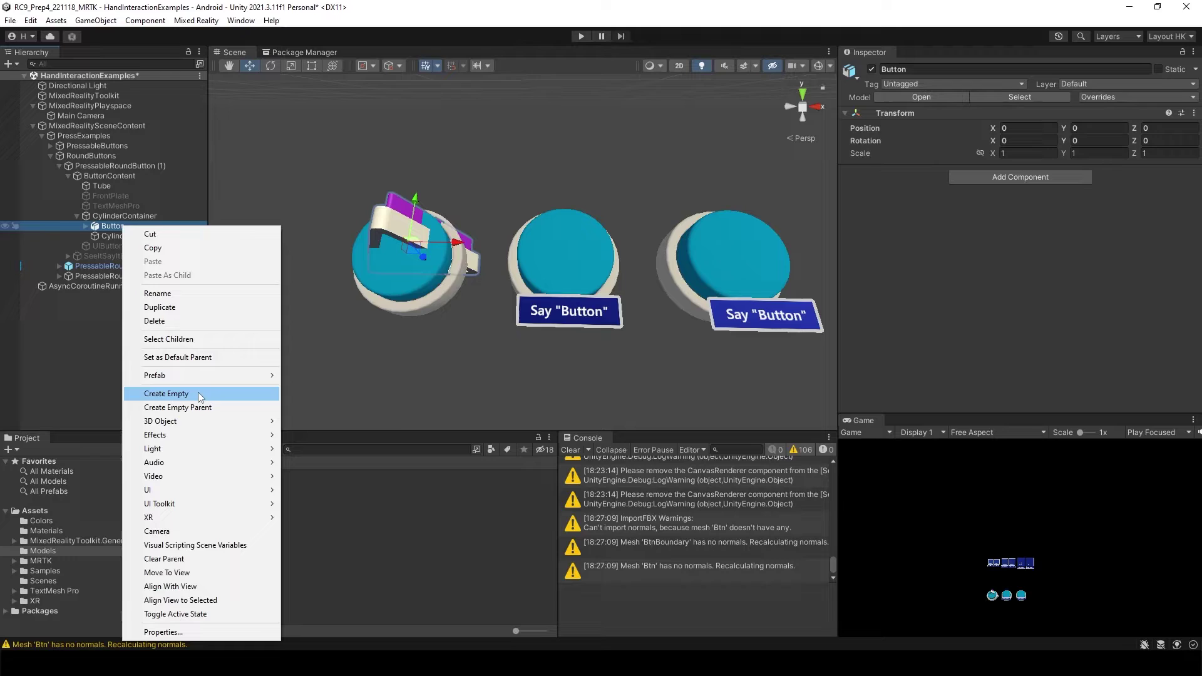
mouse_move(213, 376)
click(324, 418)
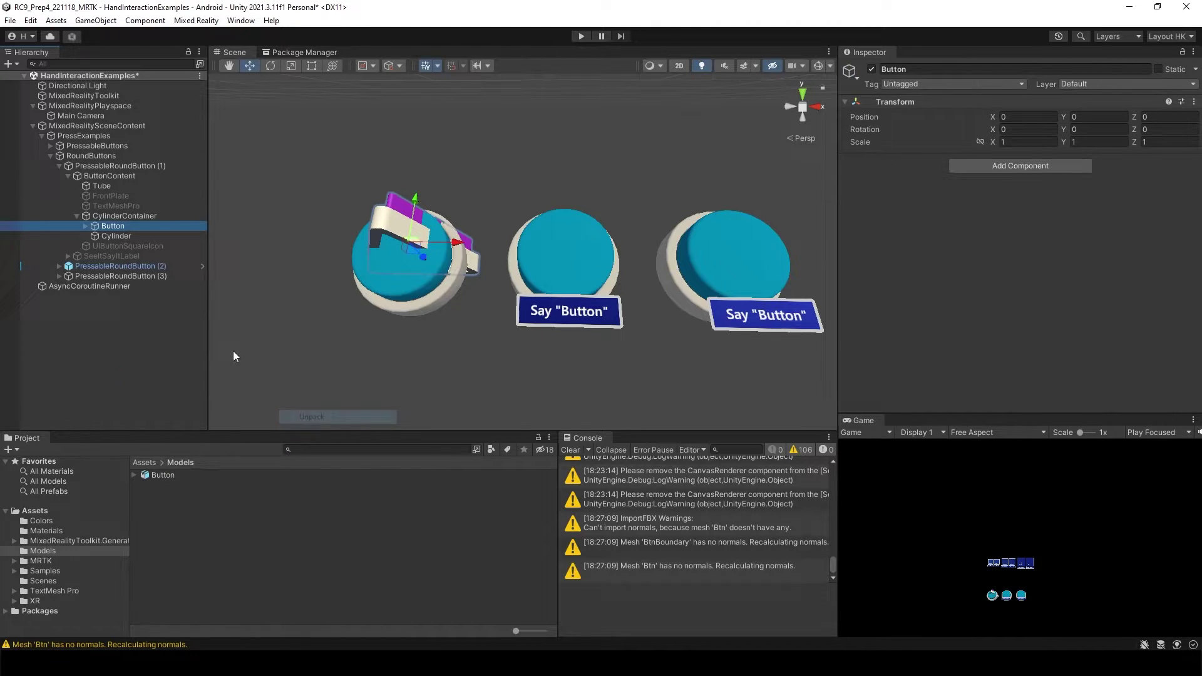
click(85, 226)
click(95, 236)
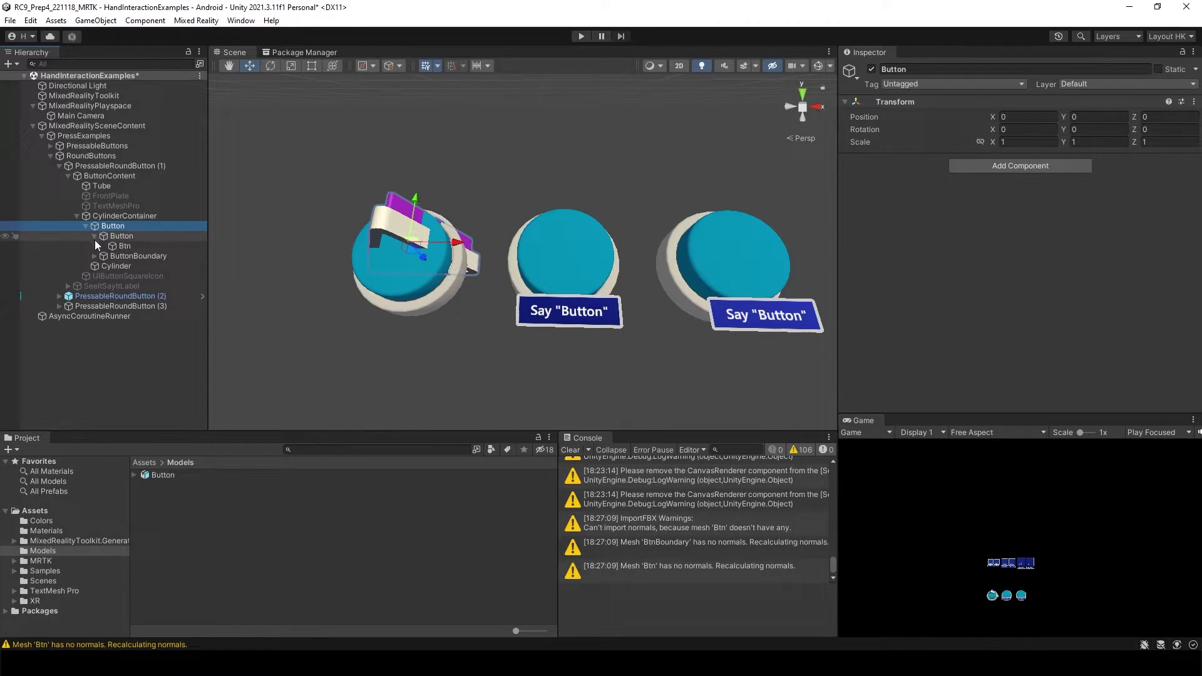
click(98, 256)
click(94, 256)
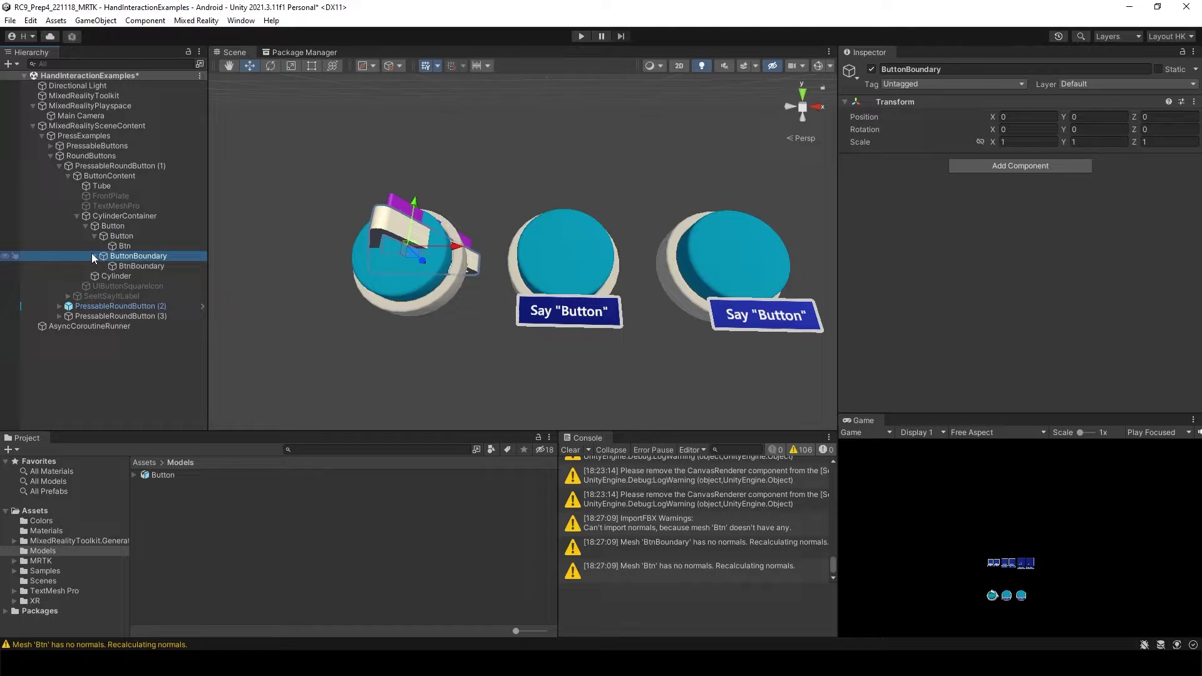
Move the BtnBoundary mesh directly under CylinderContainer and the Btn mesh under ButtonContent beside Tube.
click(123, 245)
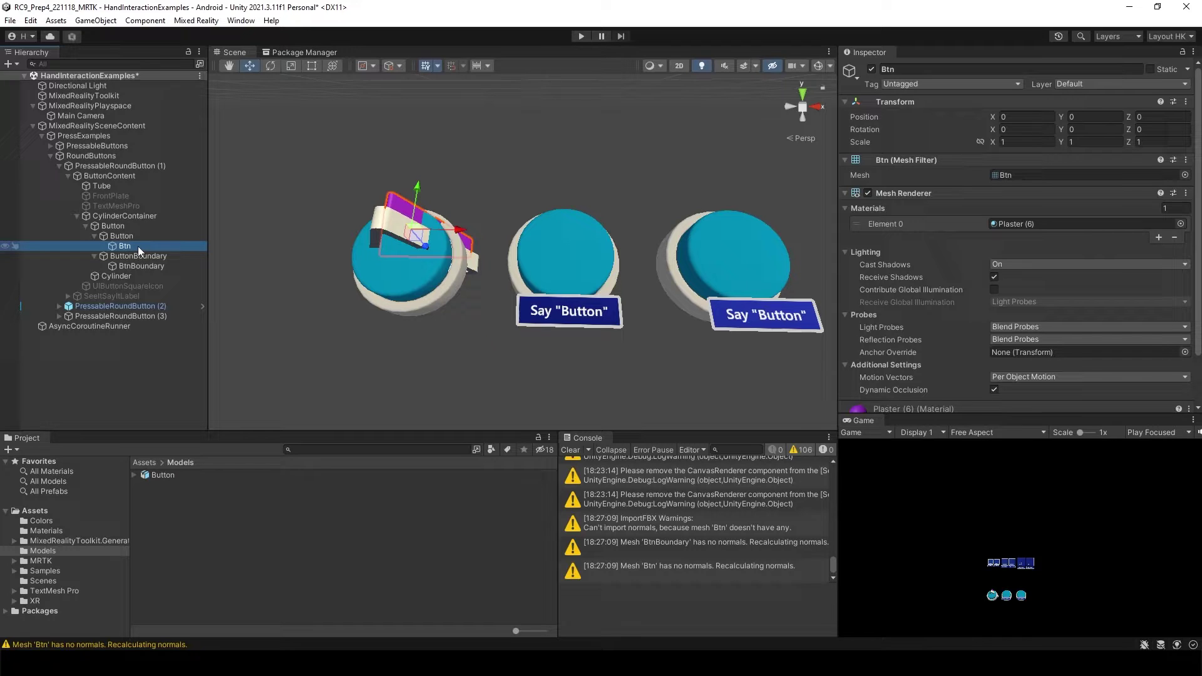
click(141, 268)
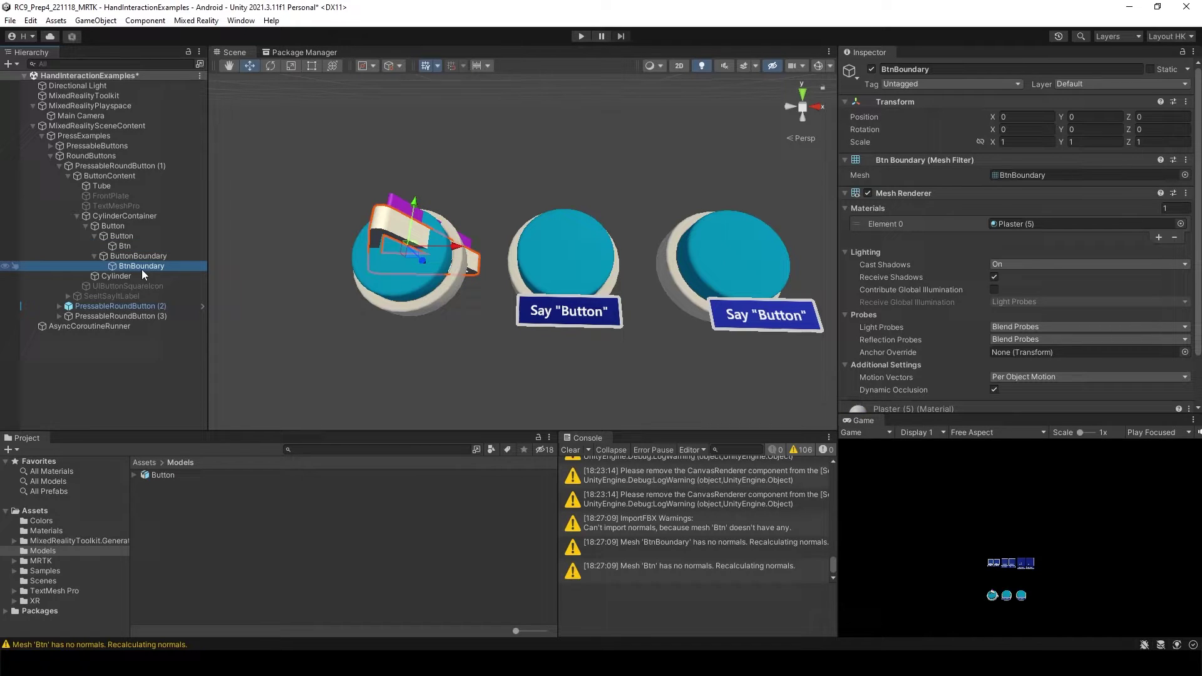
drag(141, 269, 117, 190)
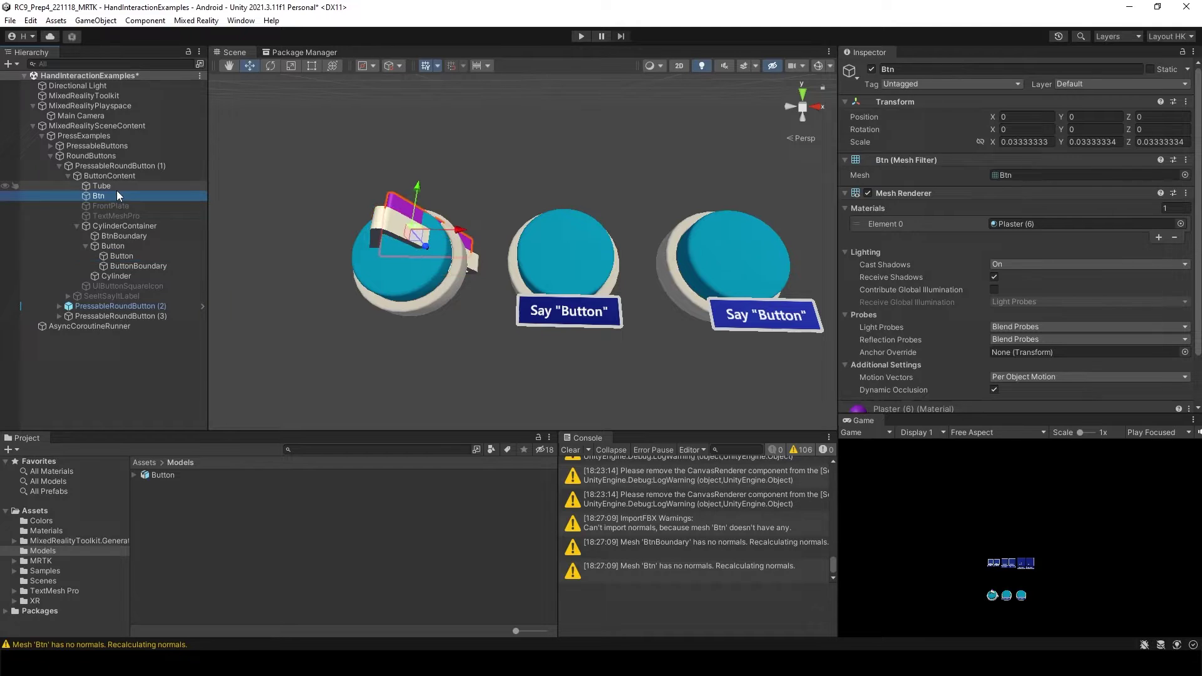
Delete the emptied Button parent object with its Button and ButtonBoundary children from CylinderContainer.
click(126, 246)
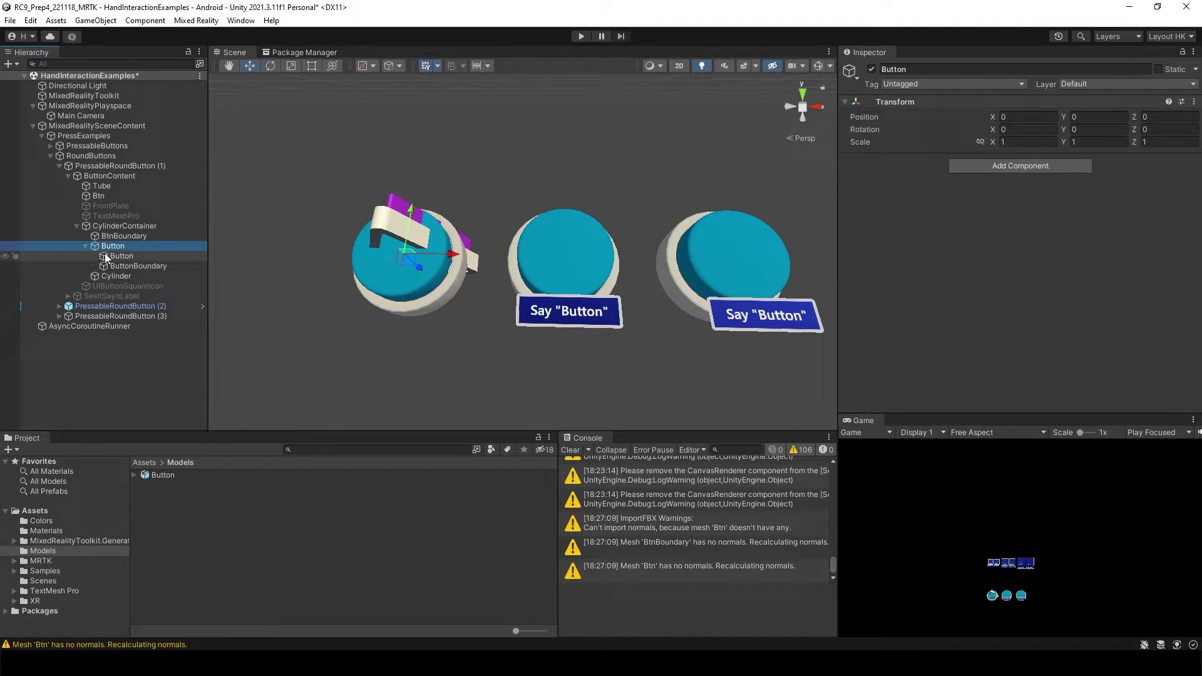
click(130, 237)
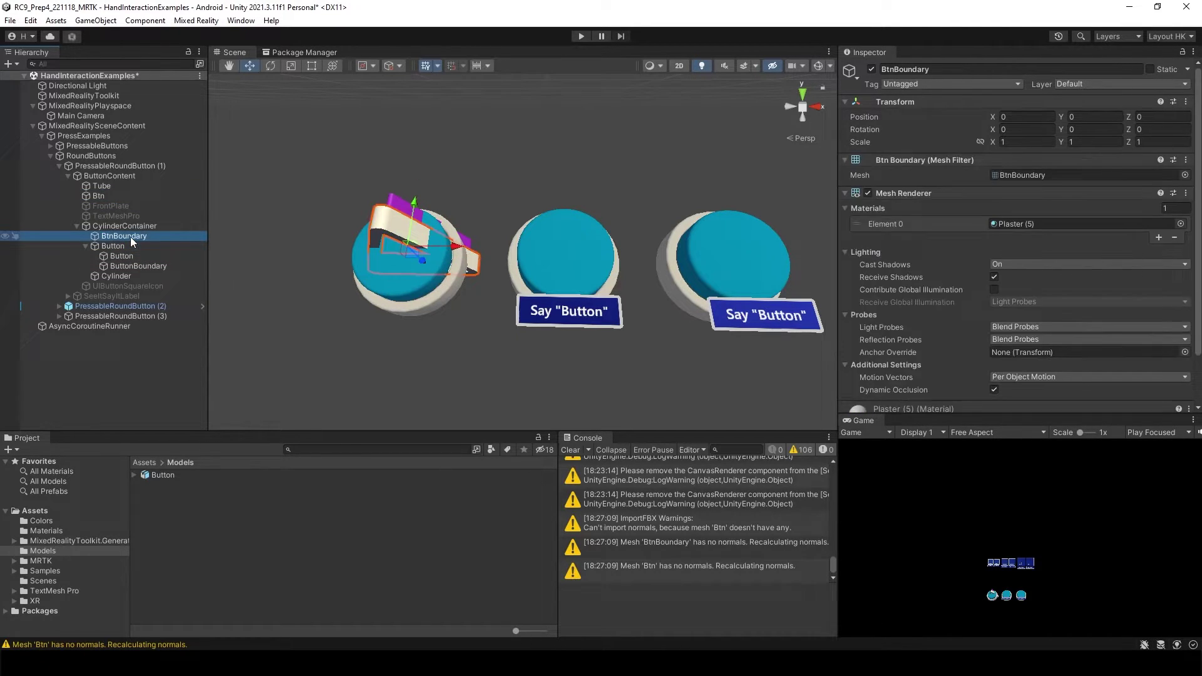
click(126, 248)
key(Delete)
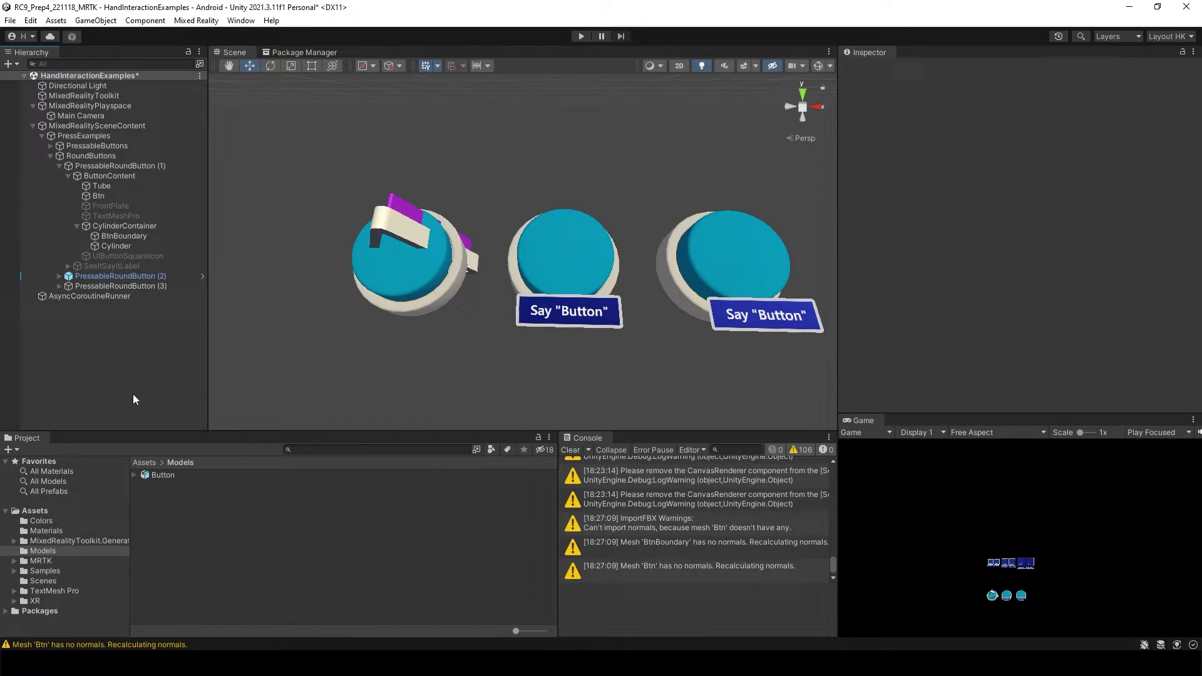
Swap the two meshes so that BtnBoundary sits under ButtonContent and Btn sits under CylinderContainer.
click(133, 237)
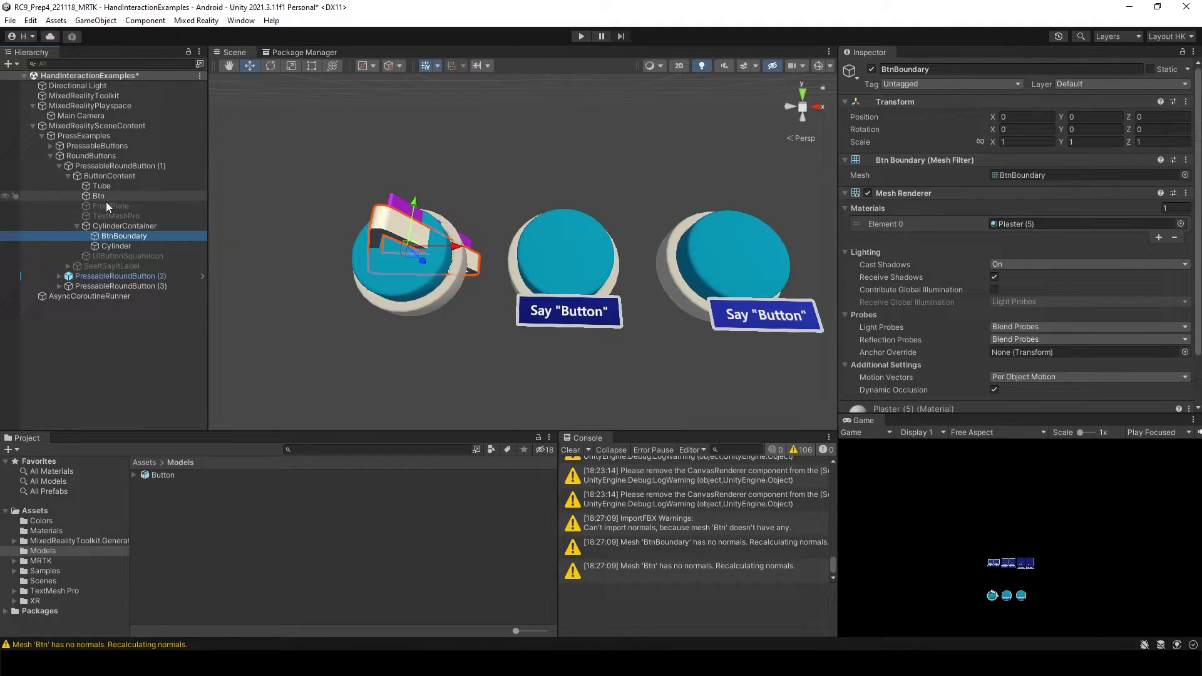
mouse_move(120, 232)
mouse_down()
mouse_move(122, 190)
mouse_move(104, 212)
mouse_move(121, 242)
mouse_up()
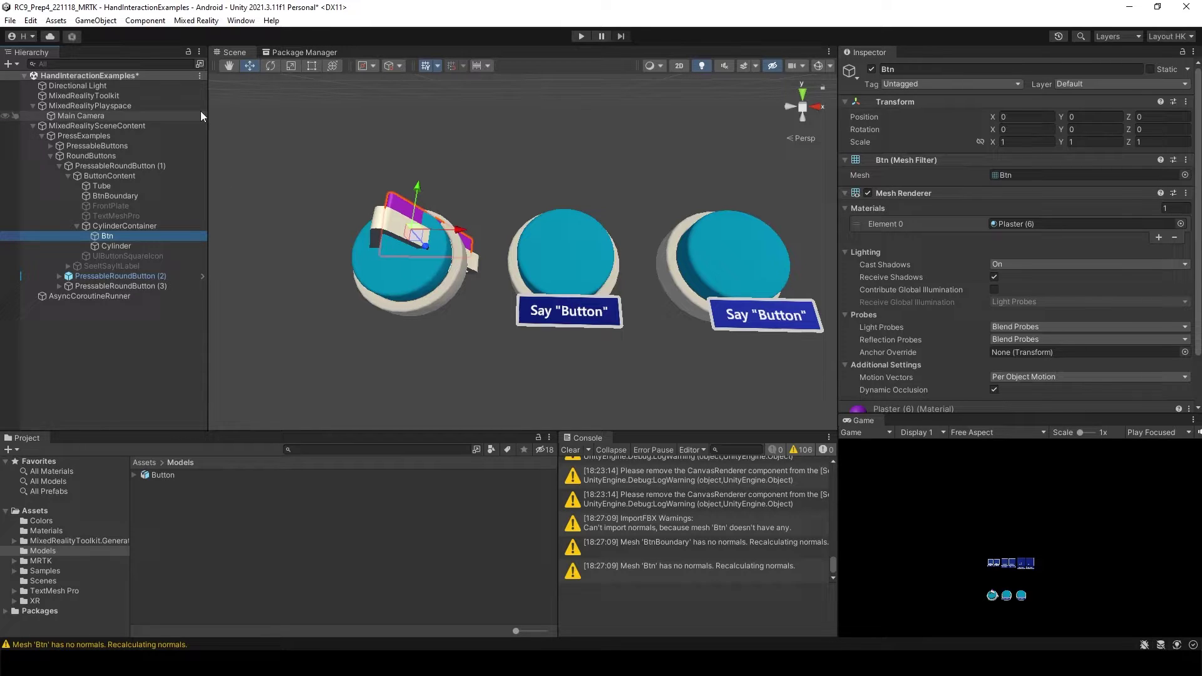
Rotate the Btn mesh freehand so its triangular face points forward, and set its position to 0, 0, 0.
click(269, 65)
drag(401, 190, 298, 286)
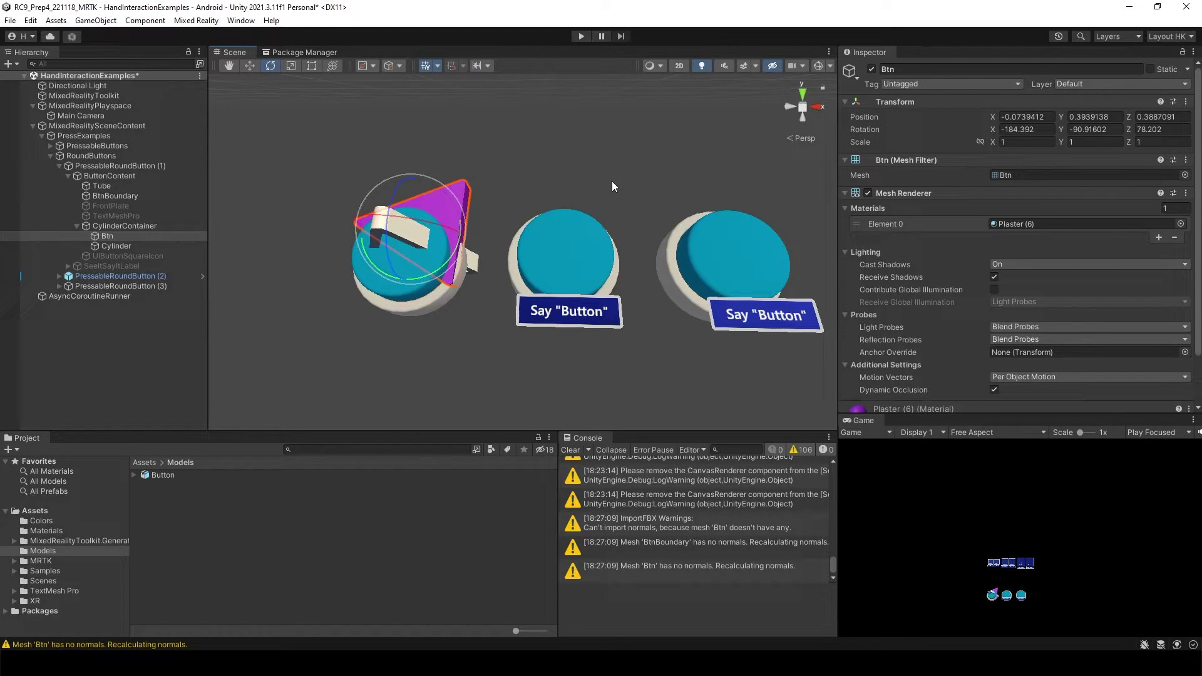
click(1022, 117)
text(0)
key(Tab)
text(0)
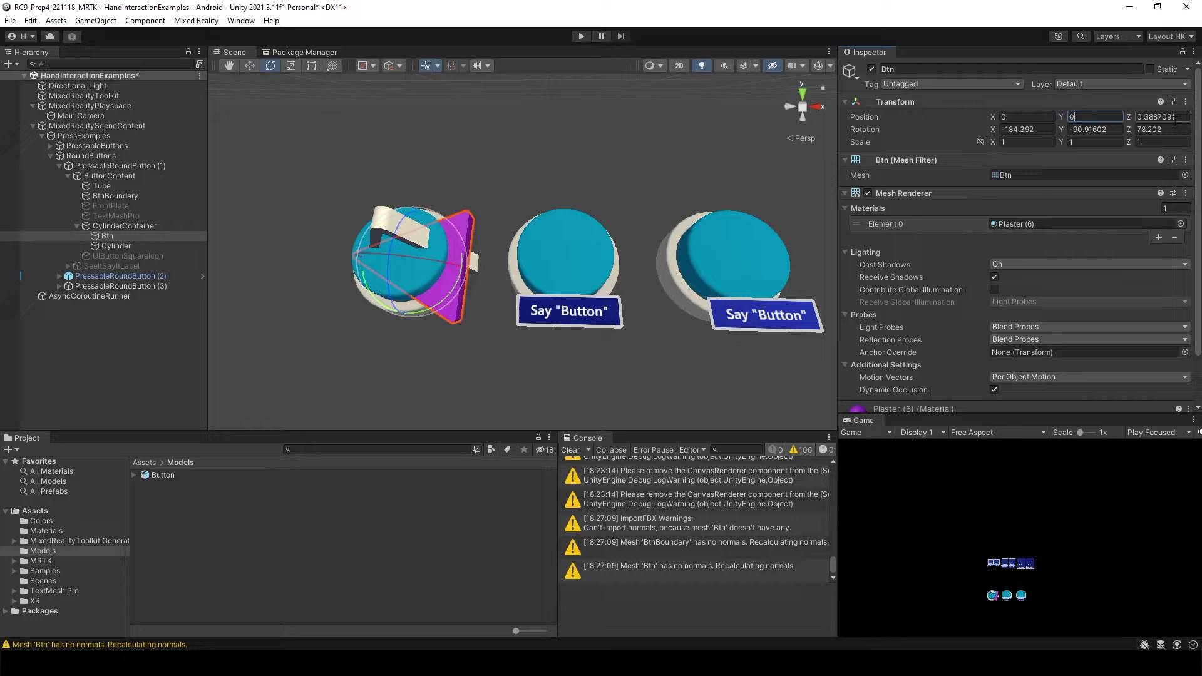
key(Tab)
text(0)
key(Tab)
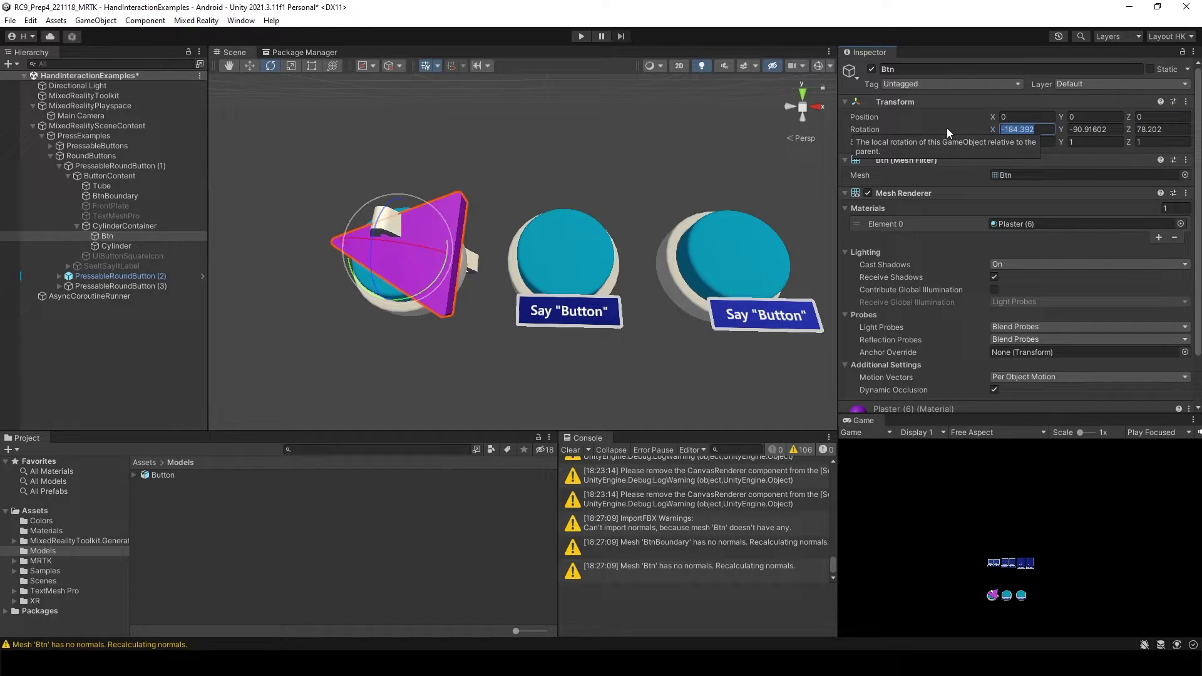
Set the Btn mesh's rotation to X -180, Y -90 and Z 90.
text(-180)
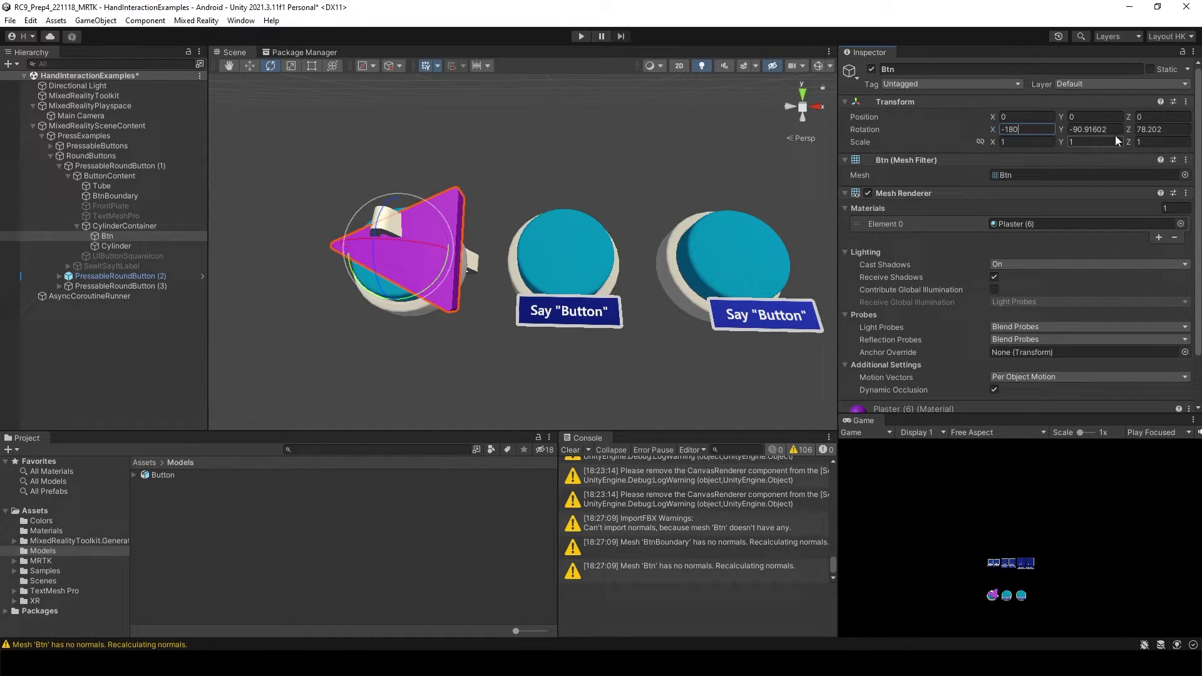
key(Tab)
text(-90)
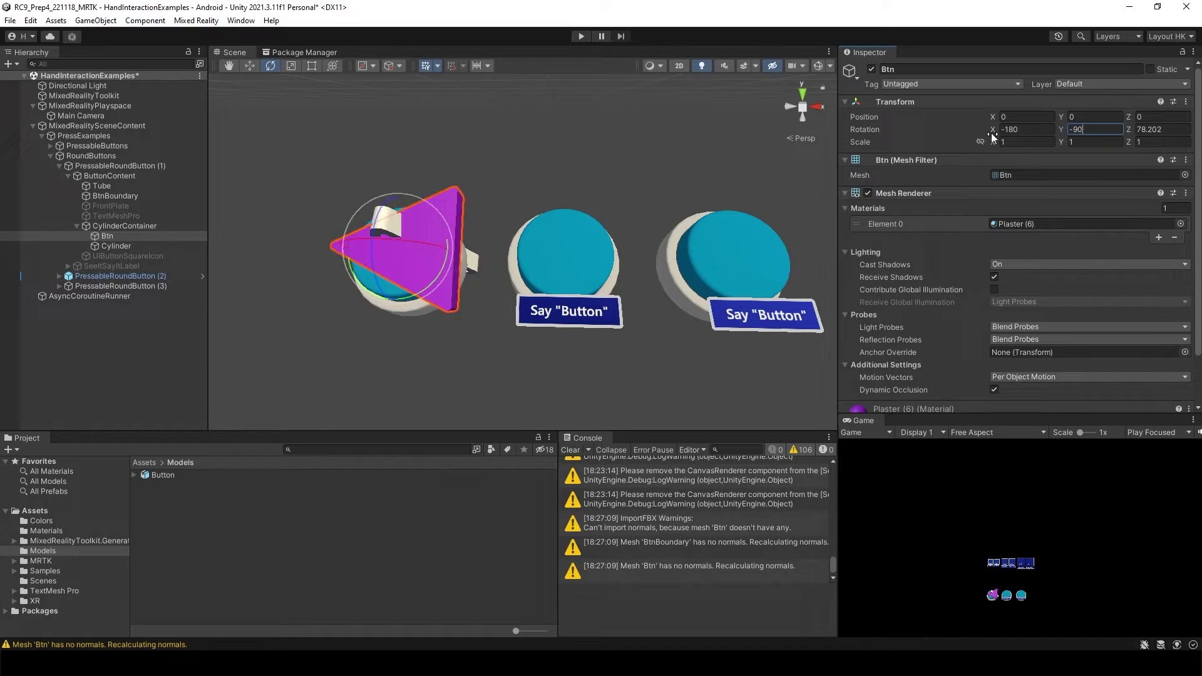
key(Tab)
text(90)
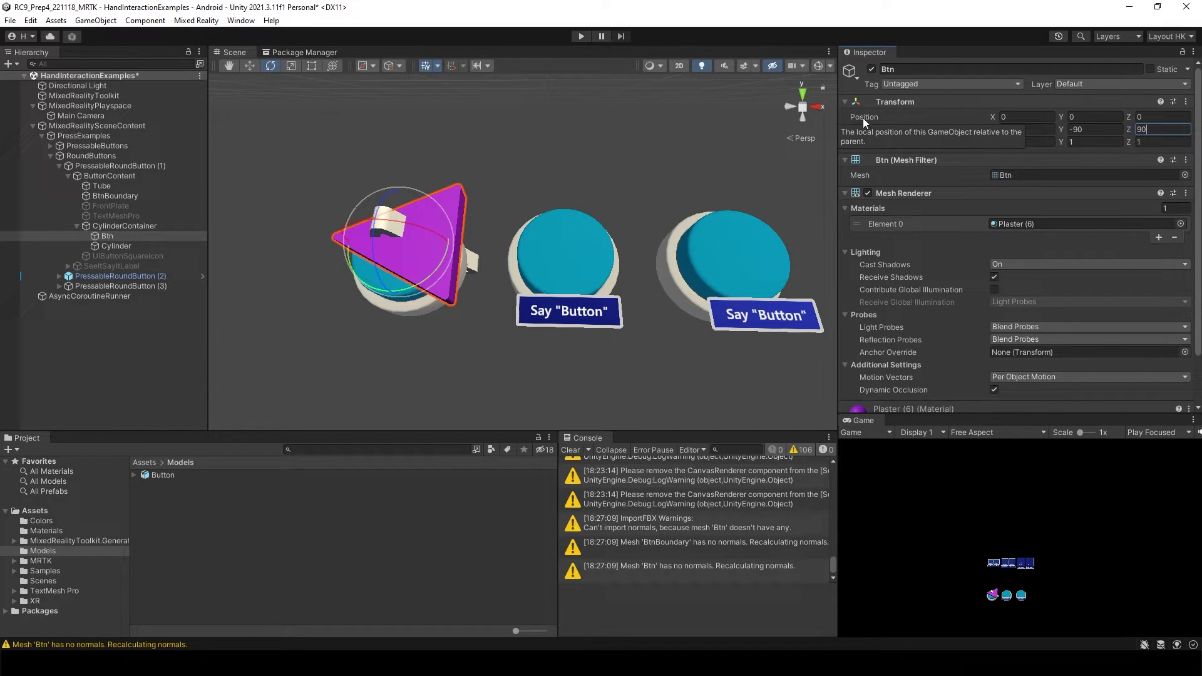
Copy the Btn mesh's rotation as Euler angles and paste it onto the rotation of BtnBoundary.
click(125, 195)
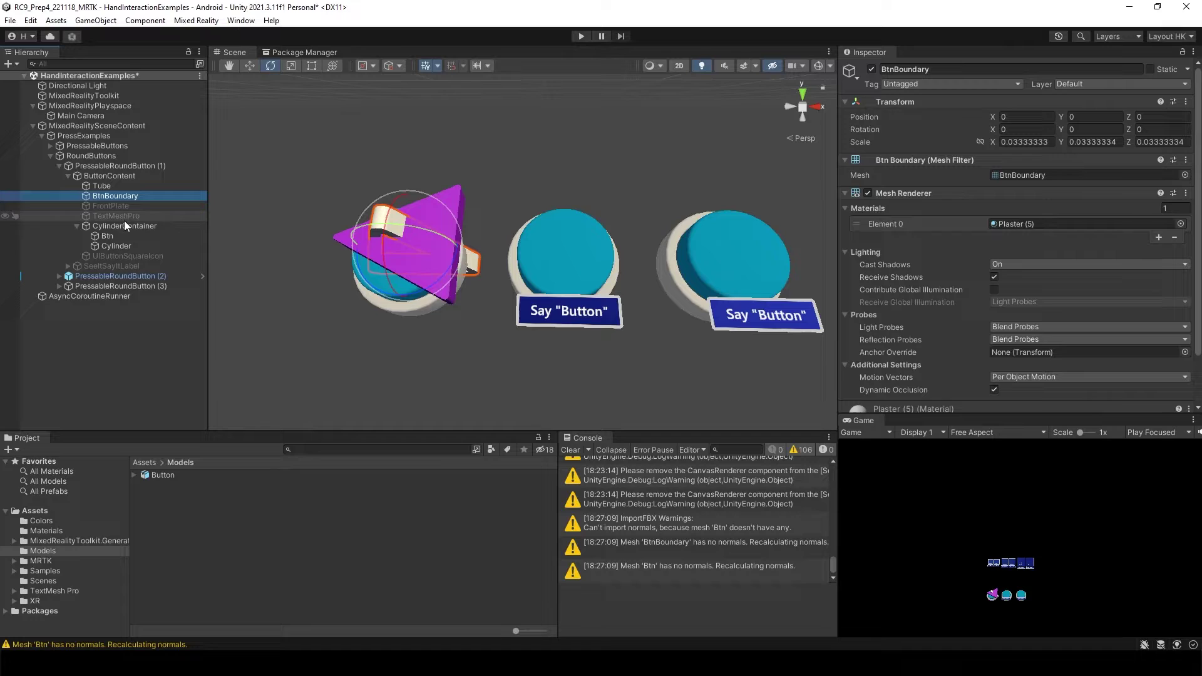
click(110, 235)
right_click(867, 133)
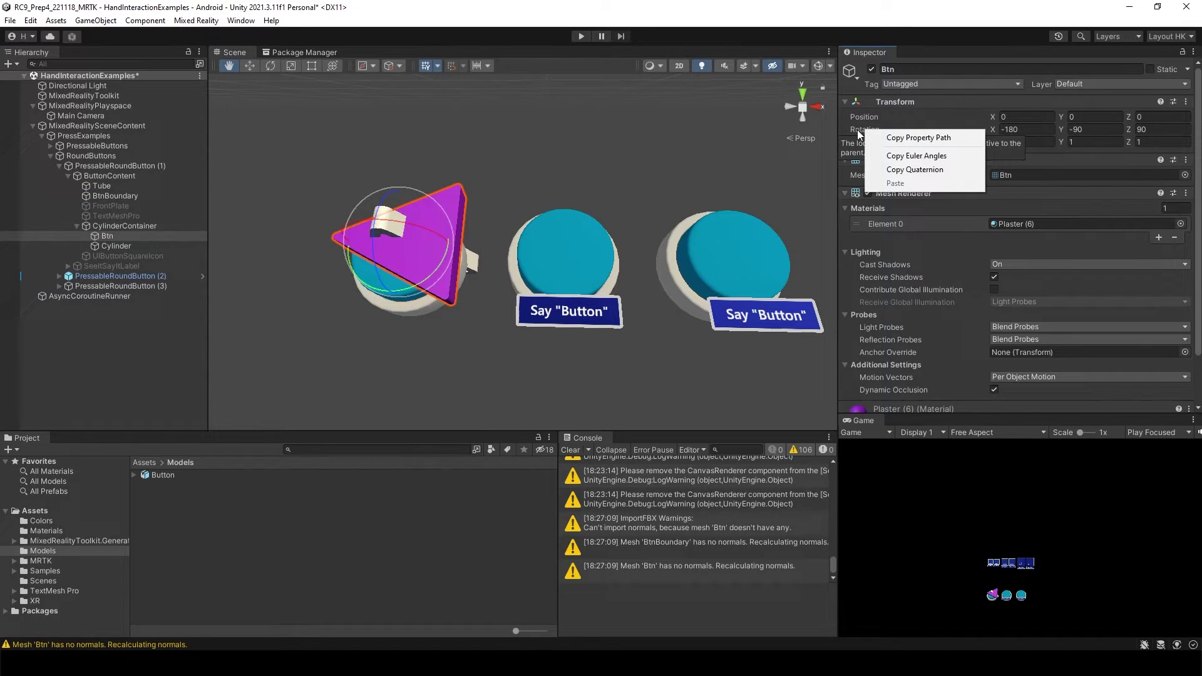
click(917, 156)
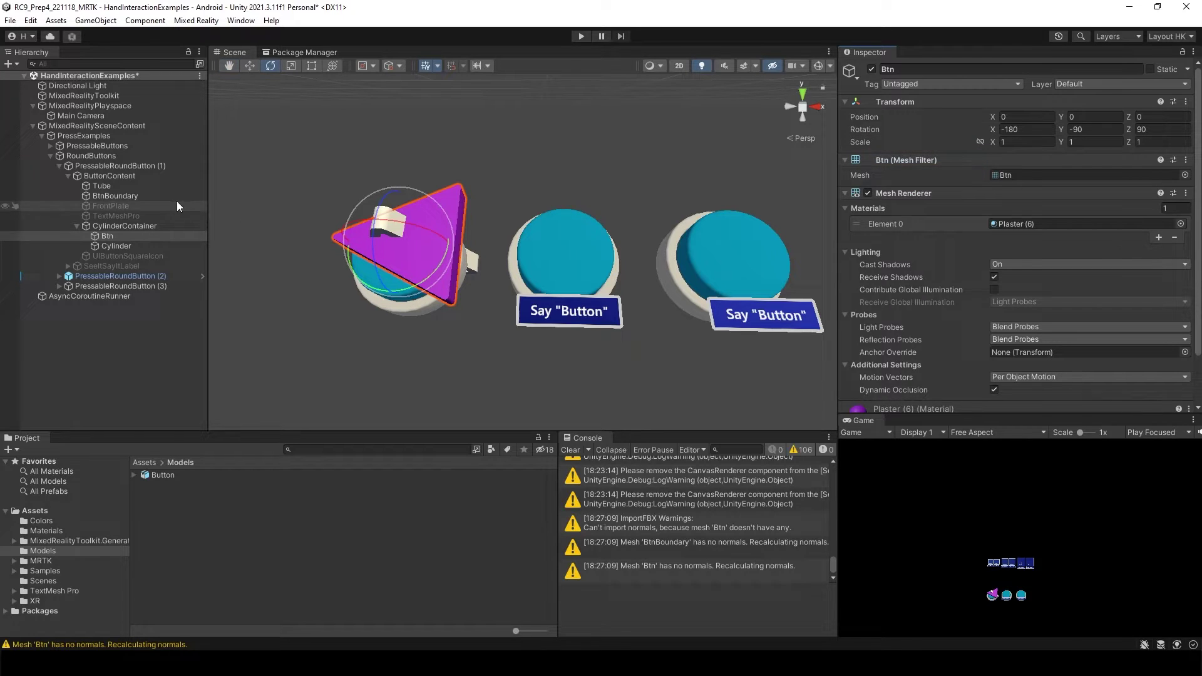
click(115, 196)
right_click(863, 129)
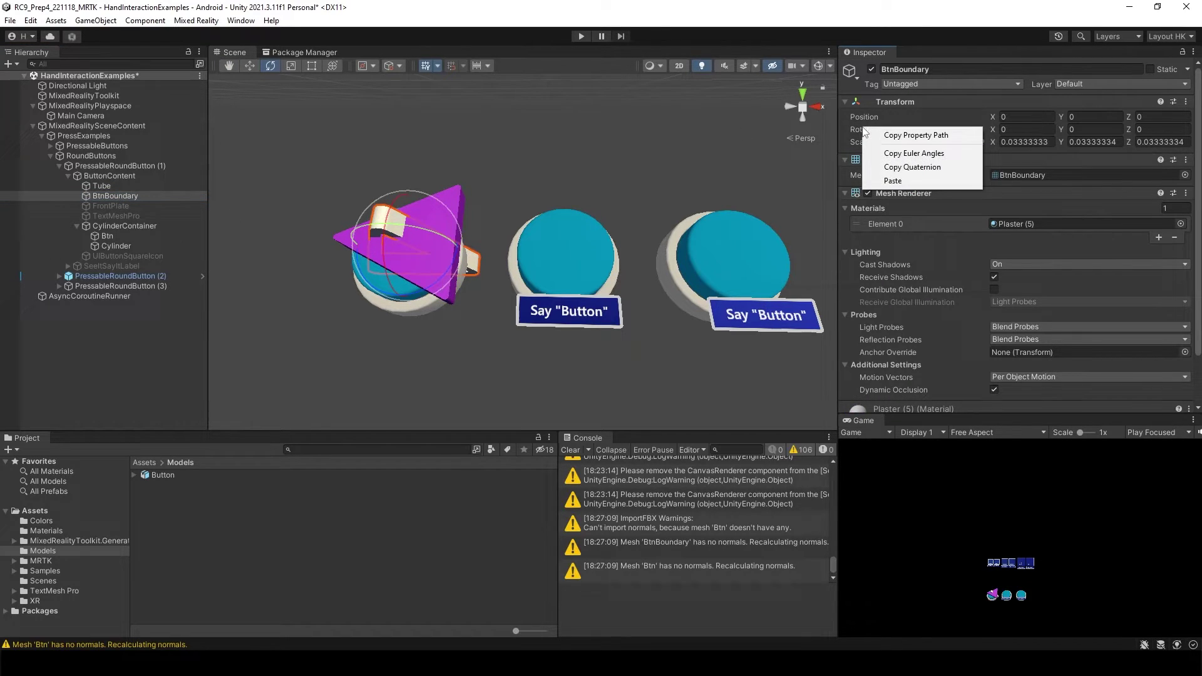
click(918, 180)
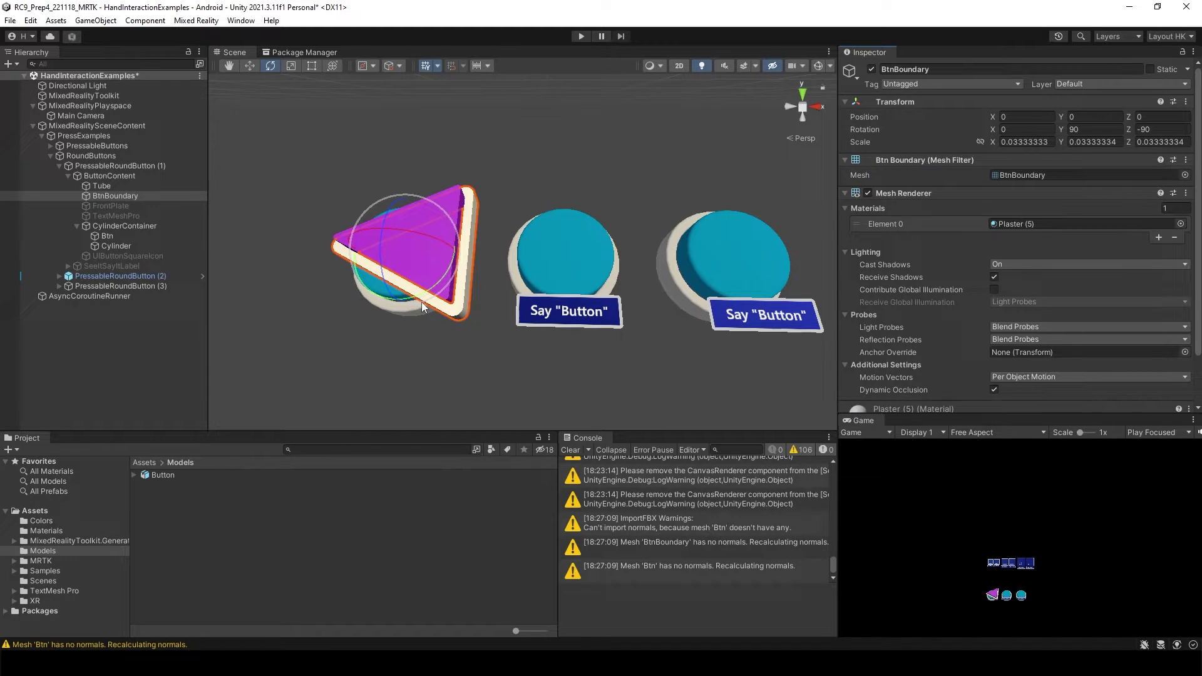
Deactivate the original Cylinder and Tube objects of PressableRoundButton (1).
click(117, 246)
click(872, 70)
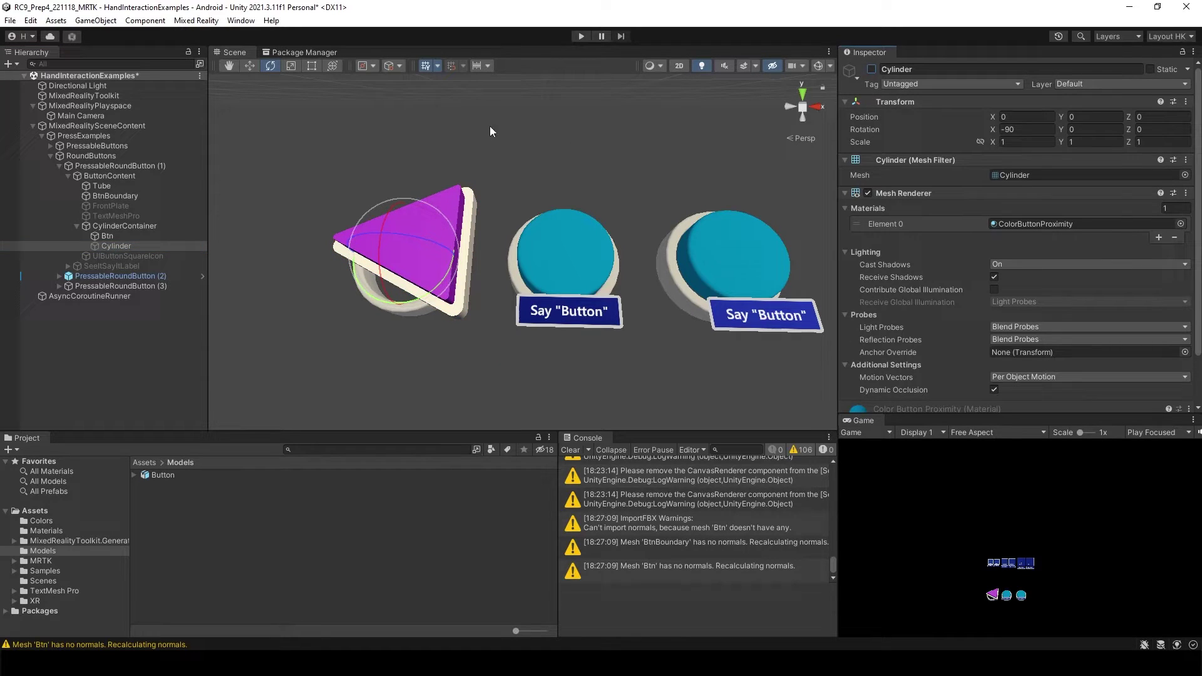
click(99, 186)
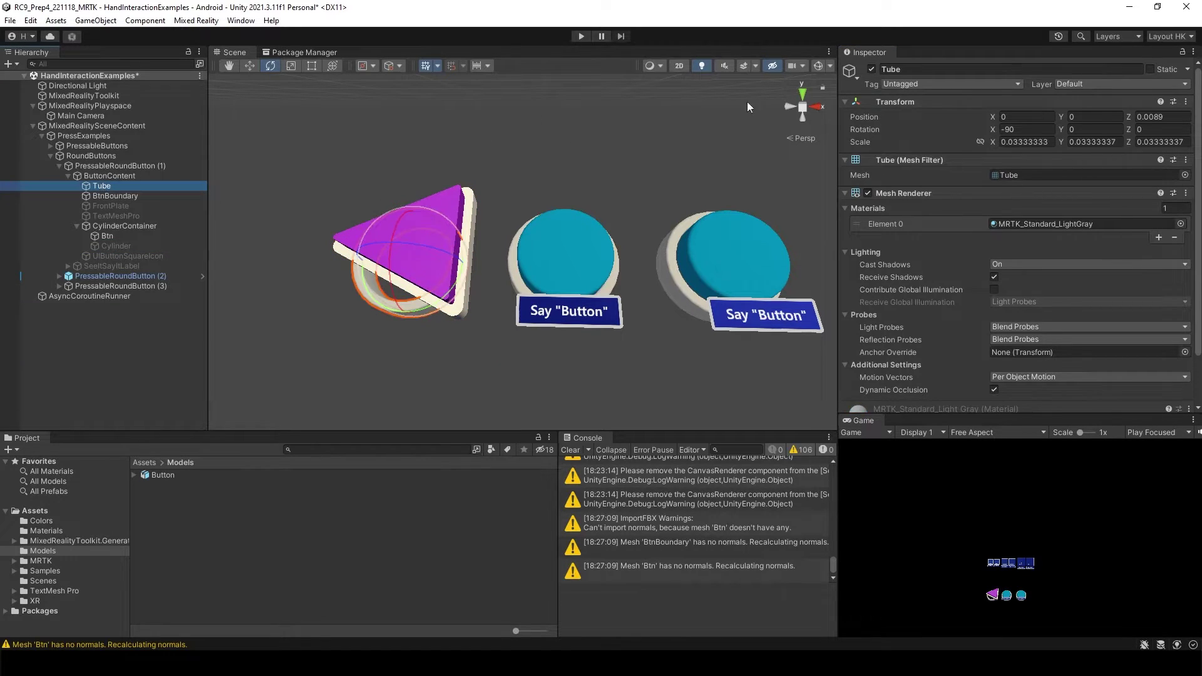
click(871, 69)
click(317, 385)
Move BtnBoundary and Btn together slightly down and to the left to centre the triangle where the original round button was.
click(112, 196)
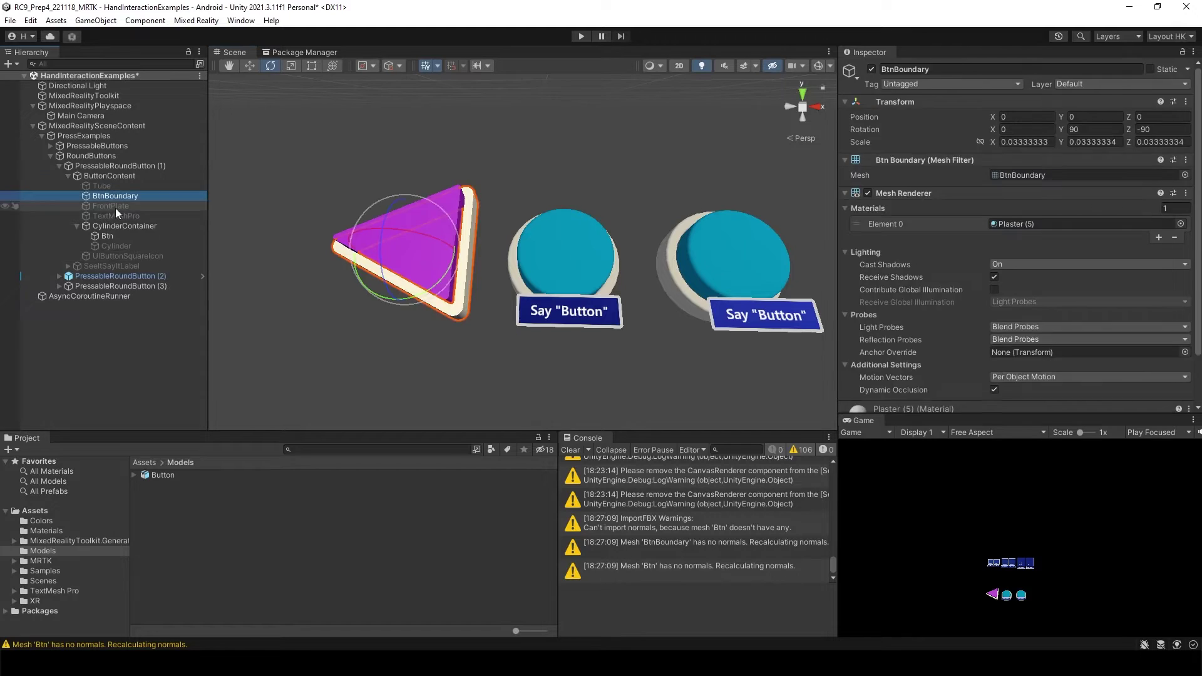
ctrl+click(122, 236)
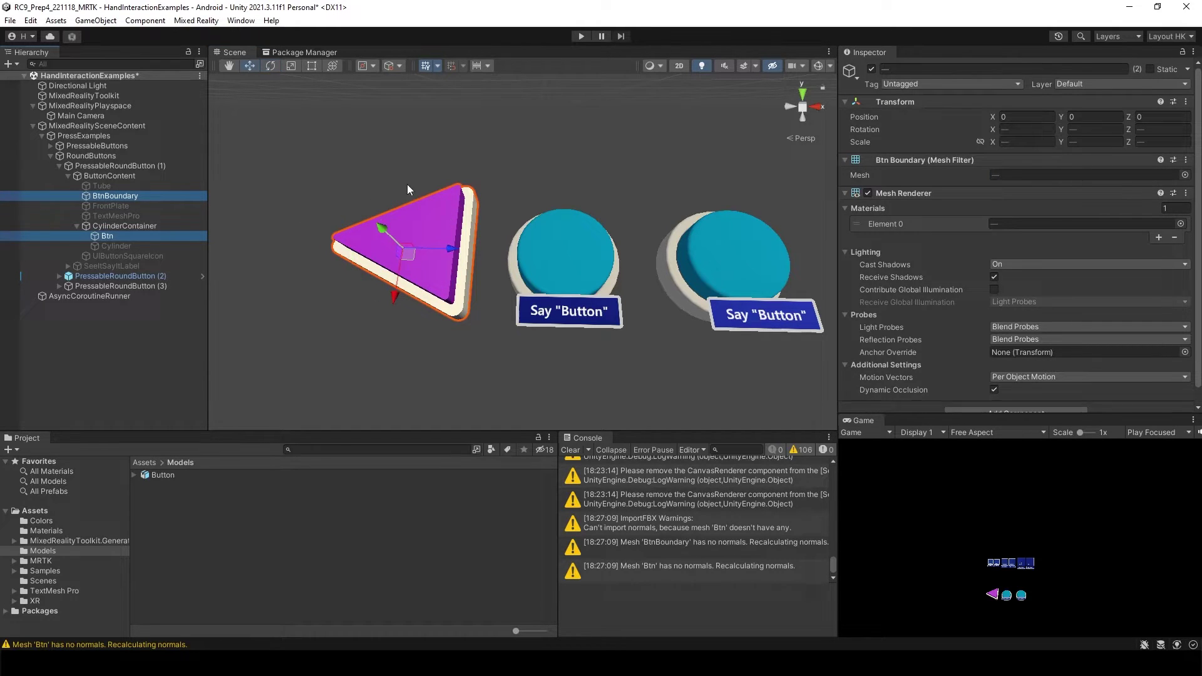
drag(395, 292, 393, 303)
drag(445, 263, 436, 263)
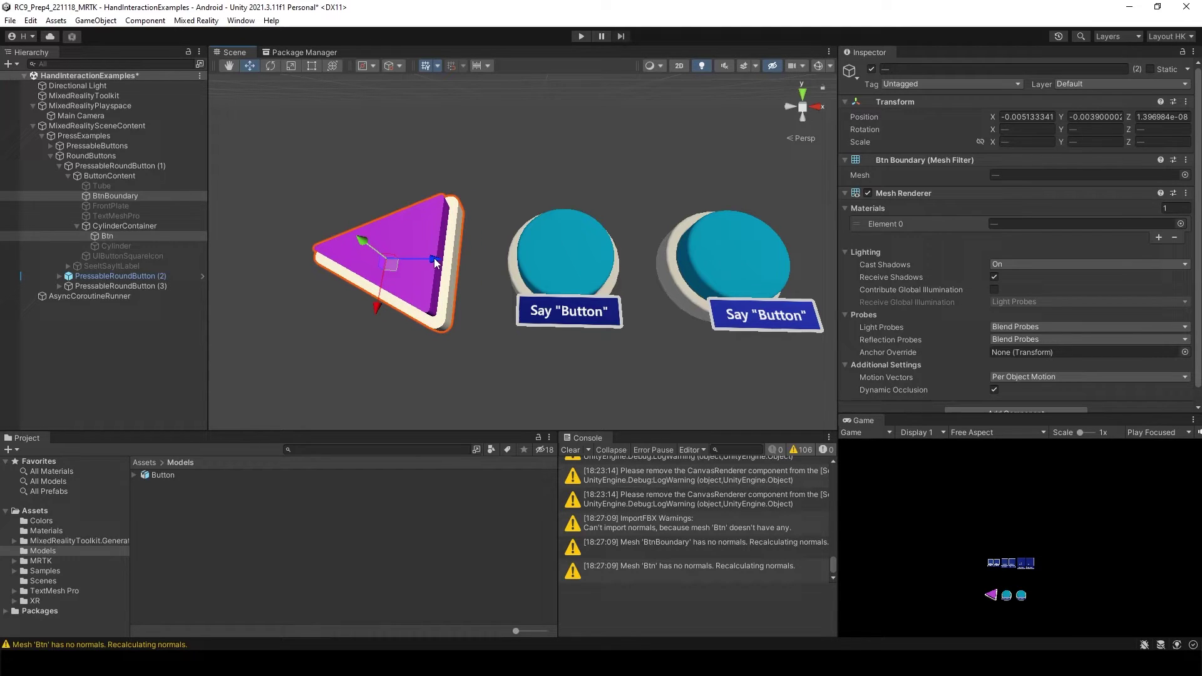
click(428, 406)
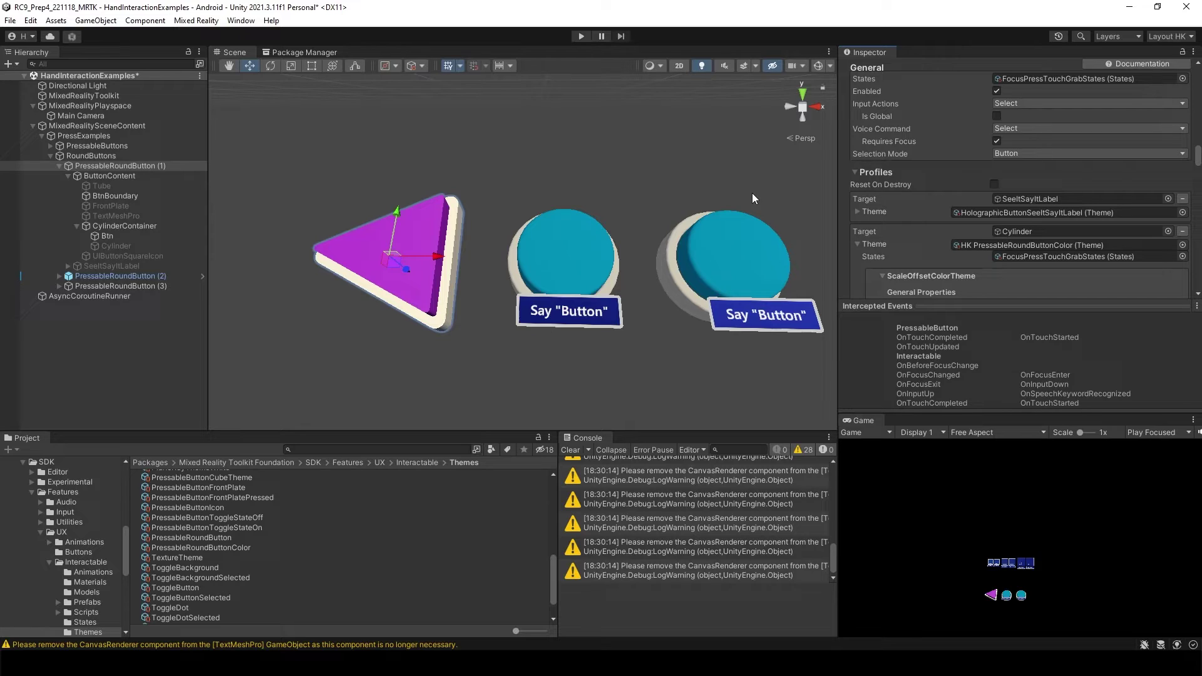
Assign the Btn mesh as the target of the HK PressableRoundButtonColor theme profile on PressableRoundButton (1).
click(130, 166)
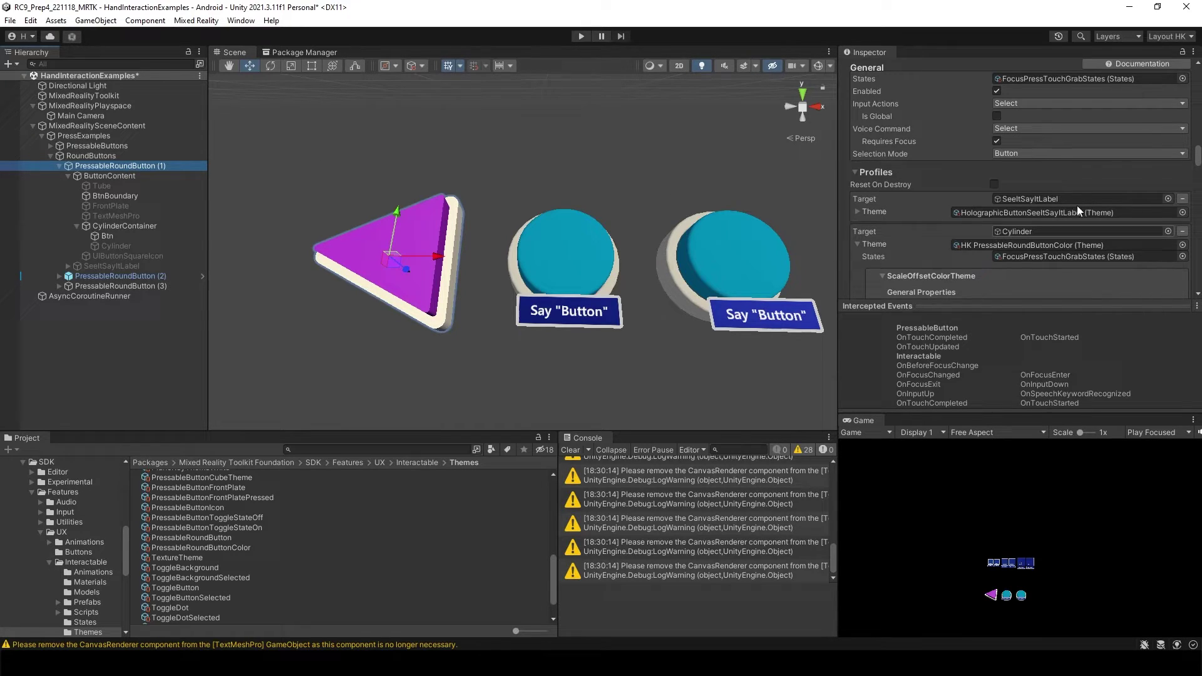
mouse_move(904, 185)
drag(122, 237, 1082, 238)
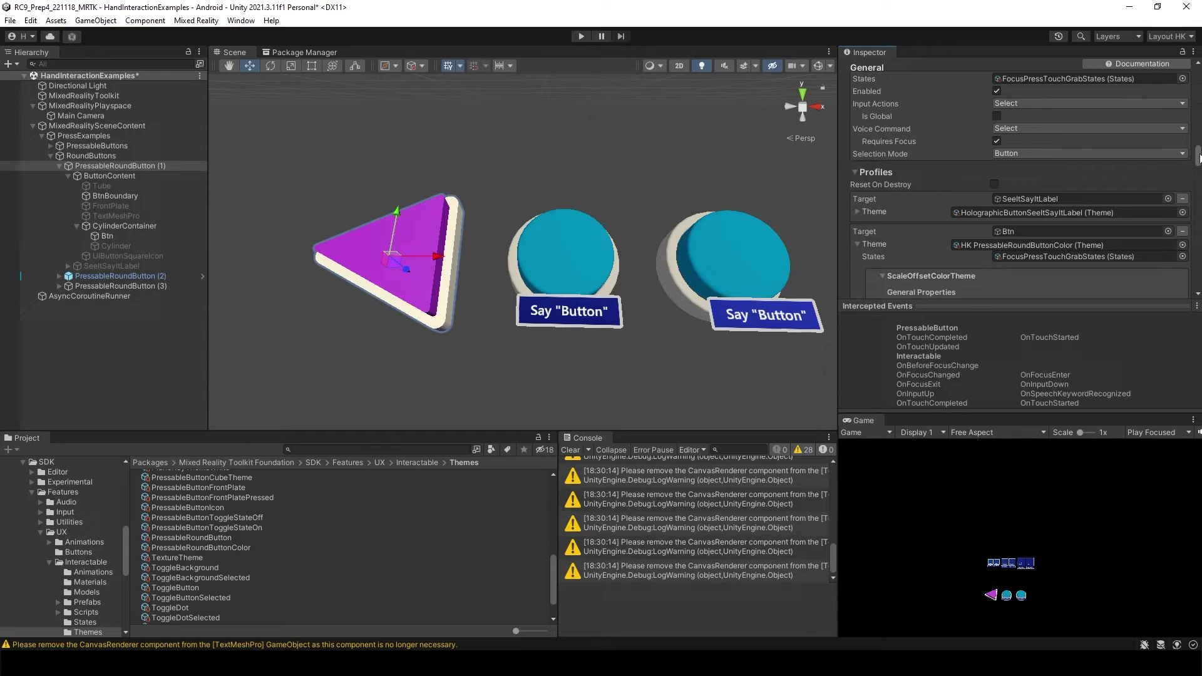
Run the scene, aim at the triangular button to test its press and colour response, and stop play mode.
click(581, 36)
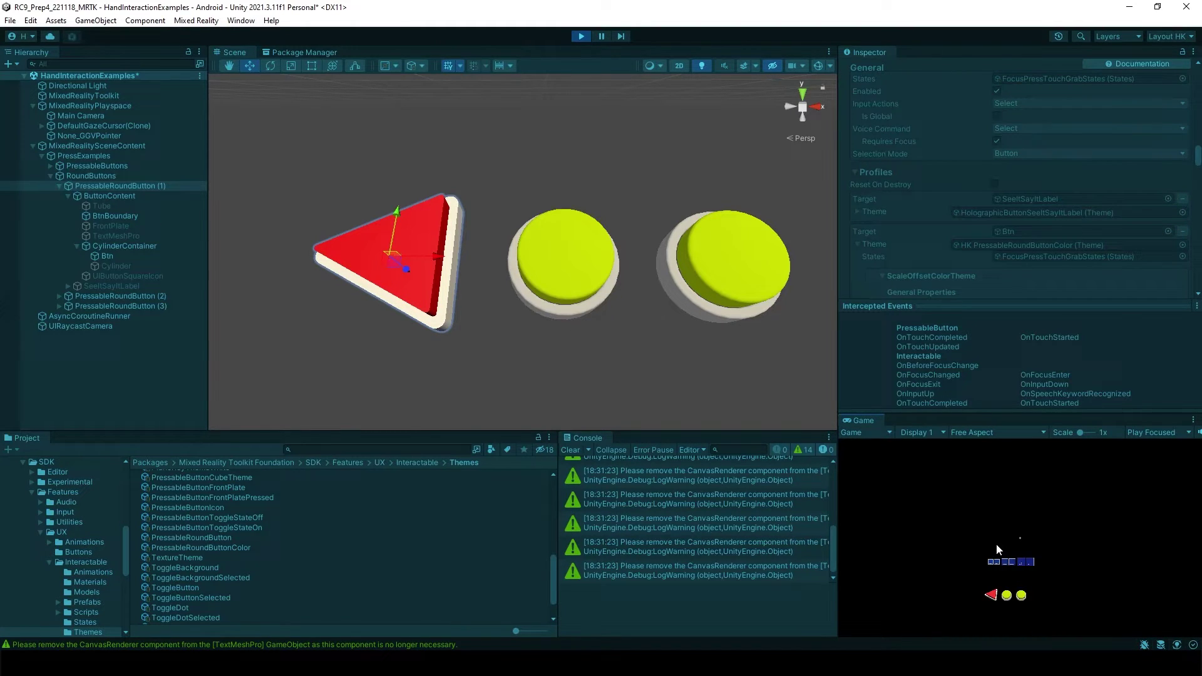
right_drag(1081, 567, 1055, 586)
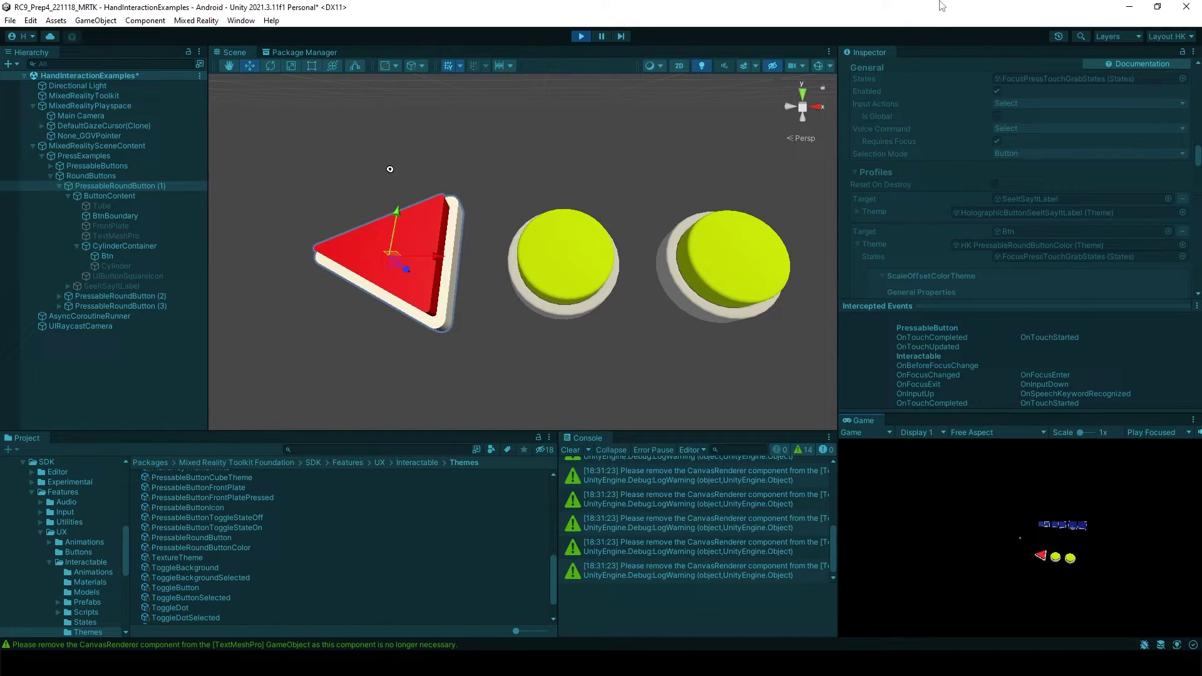
right_drag(968, 481, 986, 492)
click(1052, 551)
click(1052, 551)
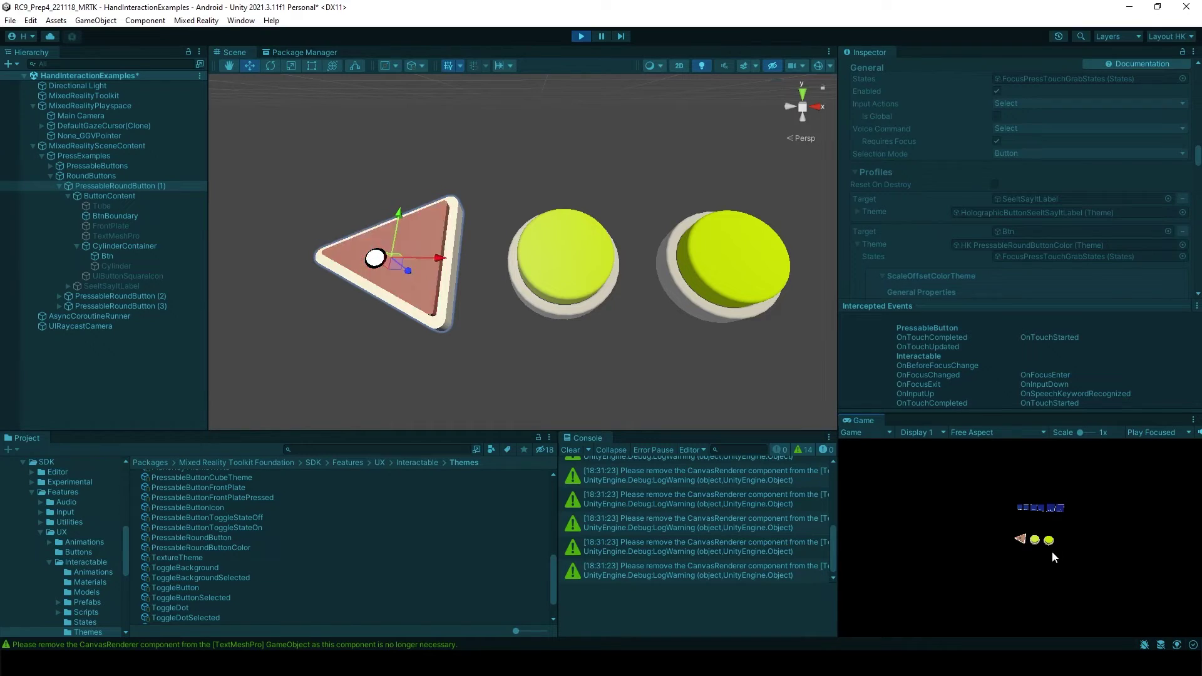
click(581, 36)
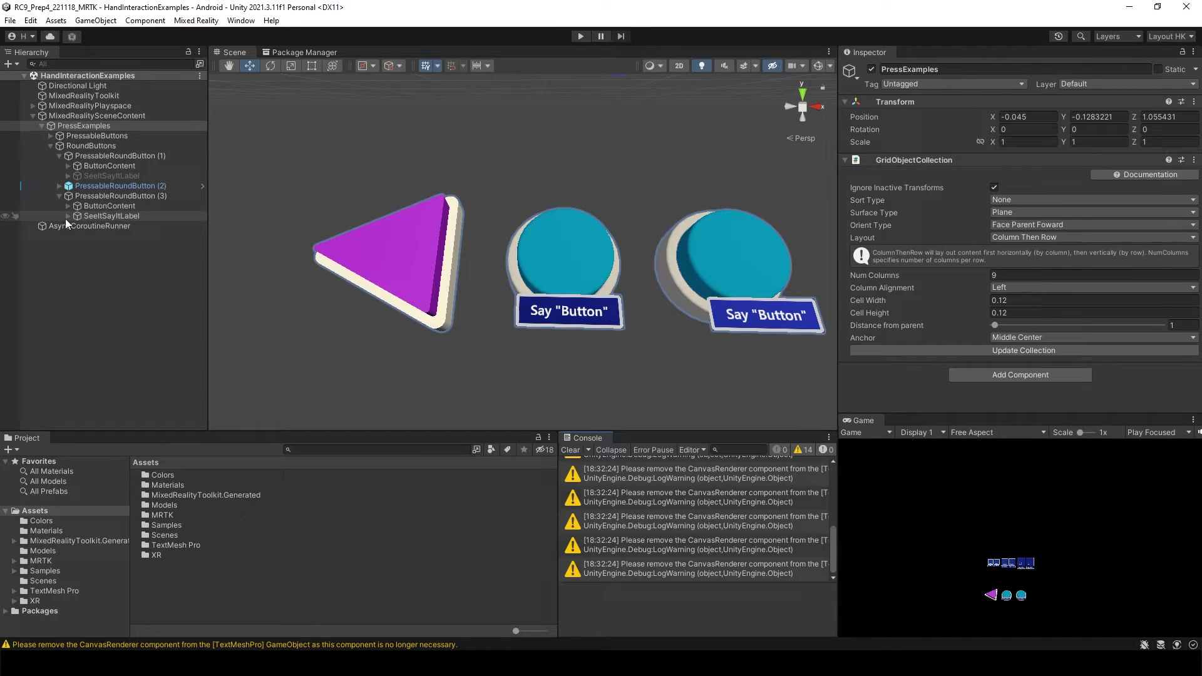
Expand the contents of PressableRoundButton (1) and (3), and duplicate the first button's Btn and BtnBoundary meshes.
click(68, 166)
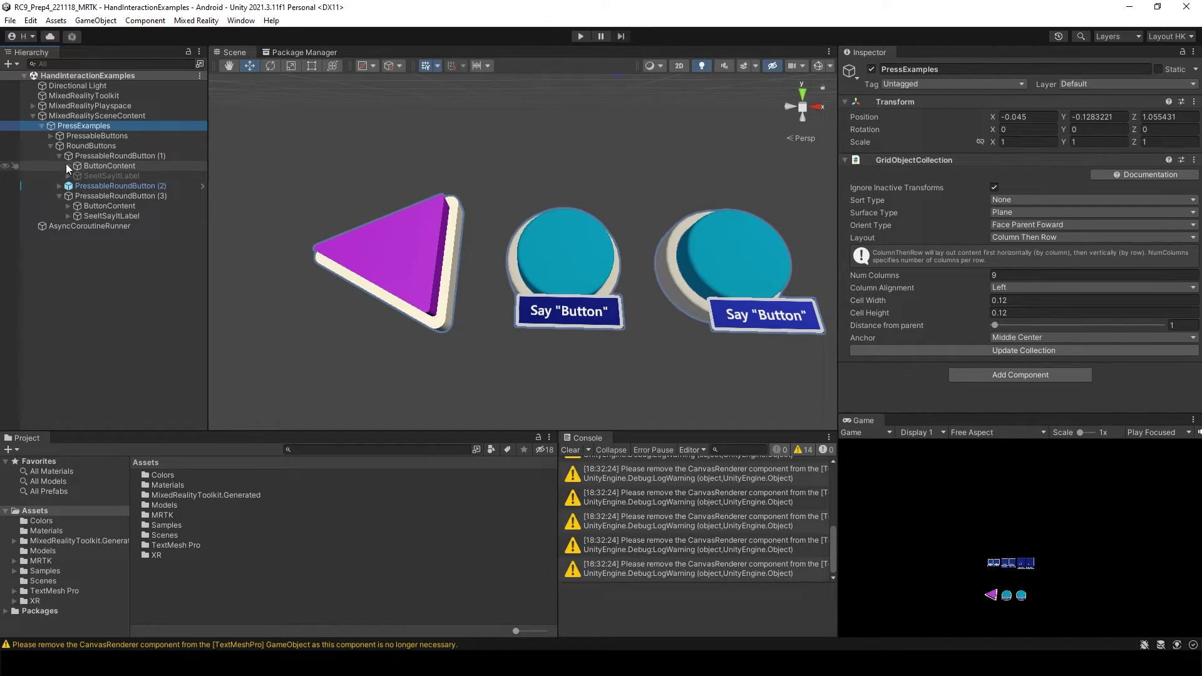
click(69, 276)
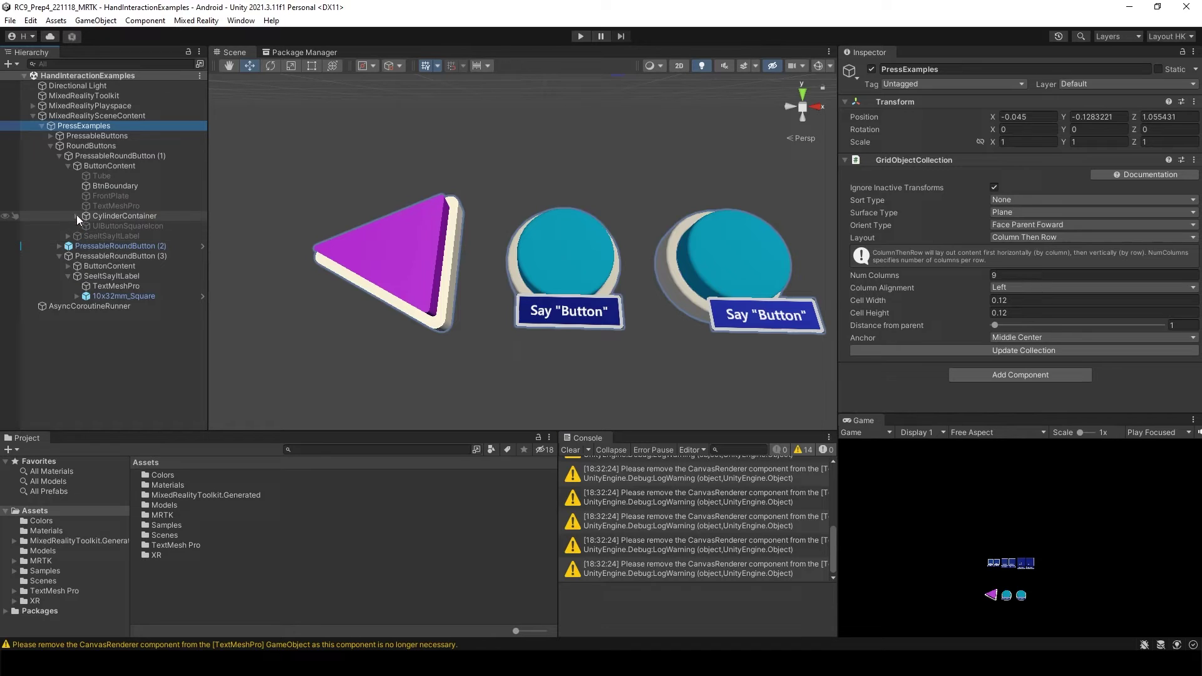
click(77, 215)
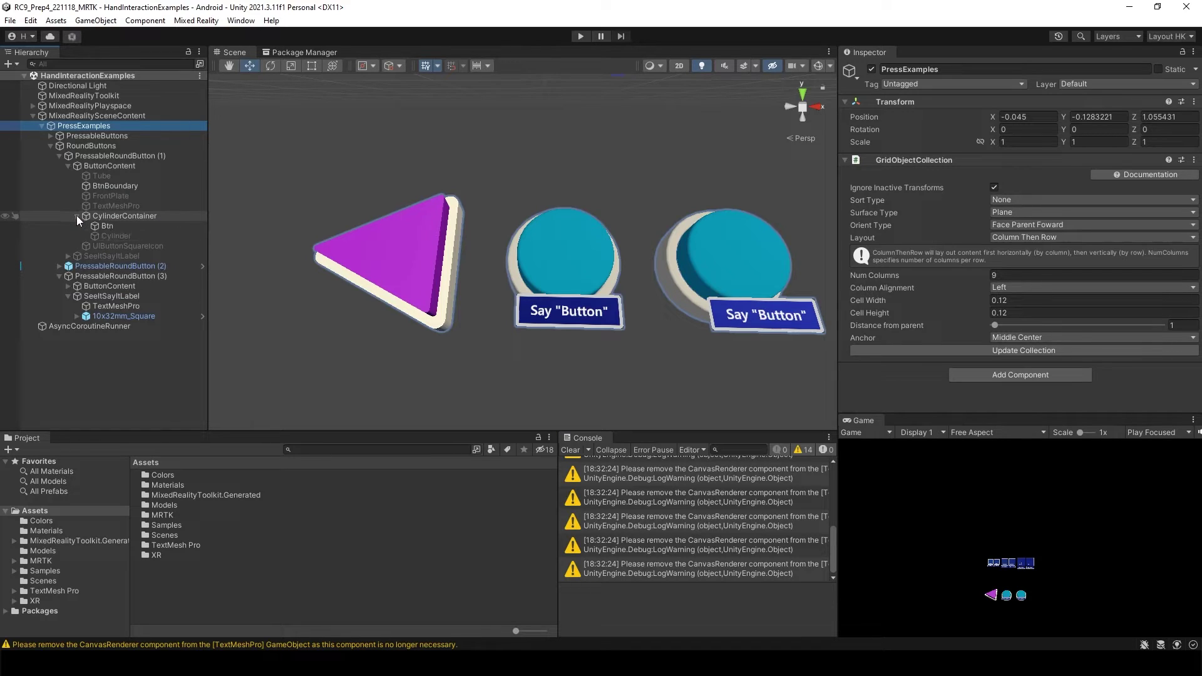
click(68, 286)
click(77, 326)
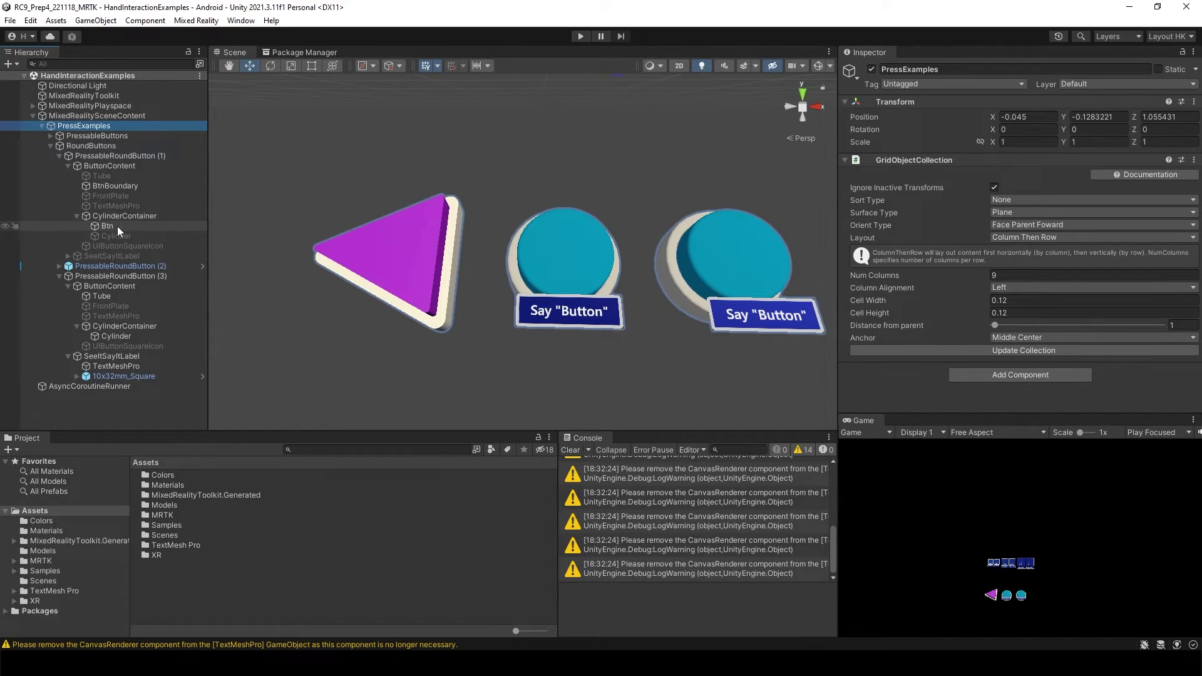
click(118, 227)
key(ctrl+d)
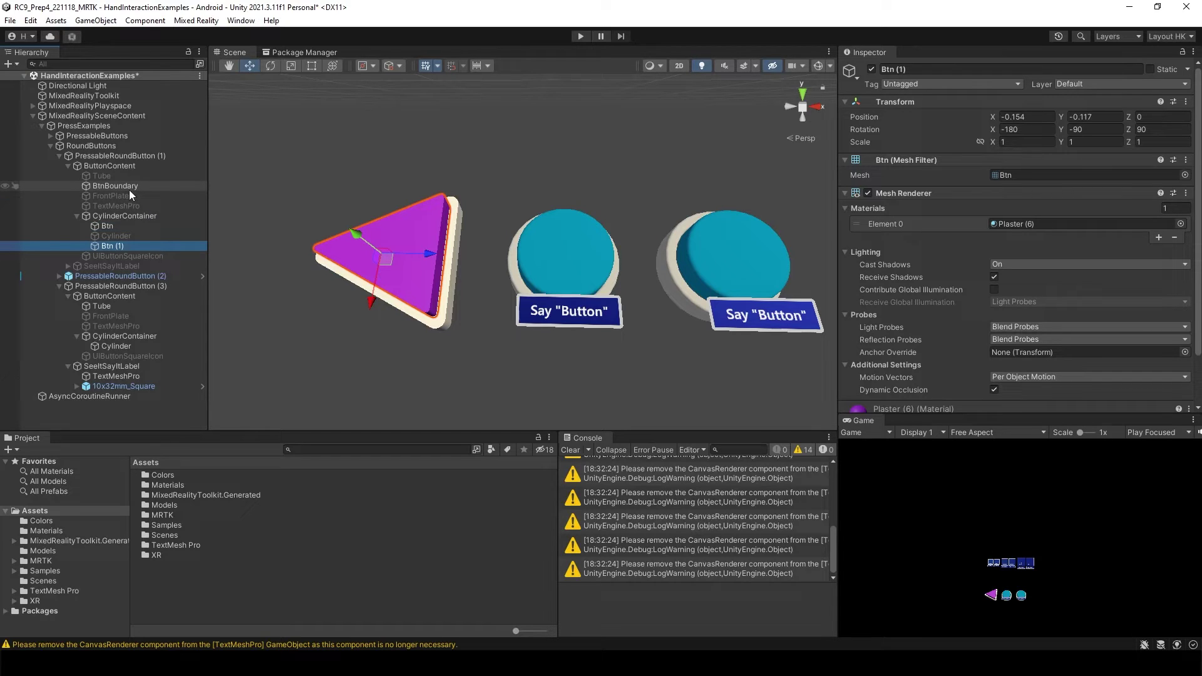
click(129, 186)
key(ctrl+d)
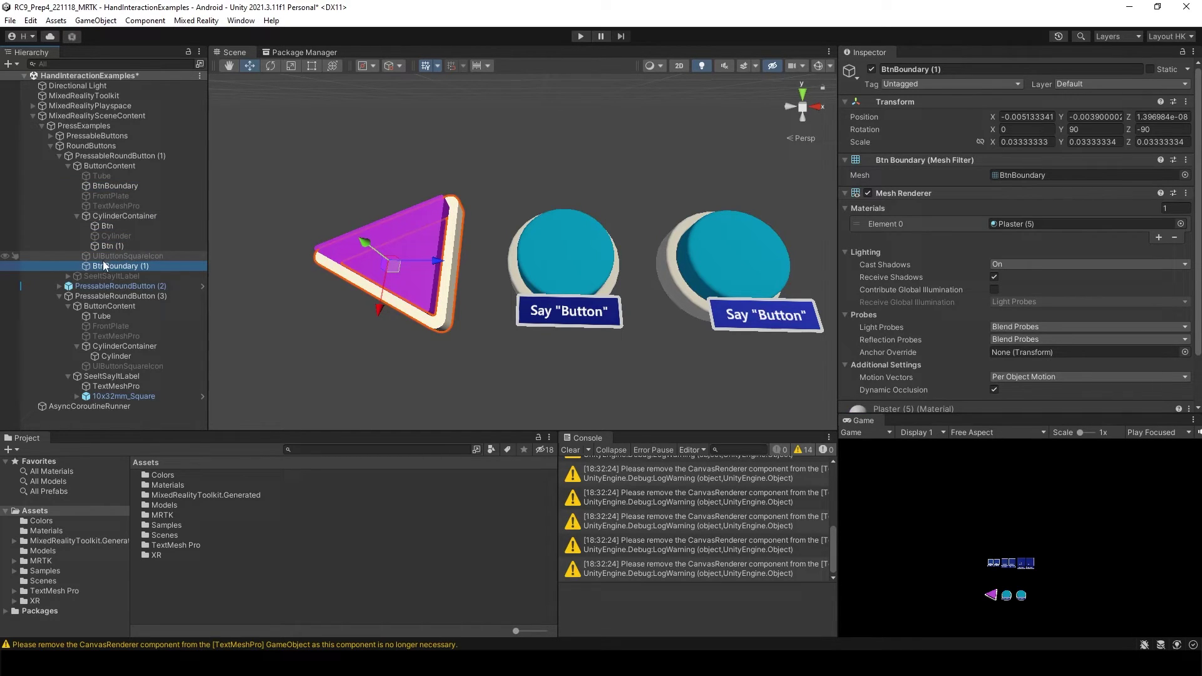
Reparent BtnBoundary (1) to ButtonContent and Btn (1) to CylinderContainer in PressableRoundButton (3), and place both over that button.
drag(107, 267, 112, 321)
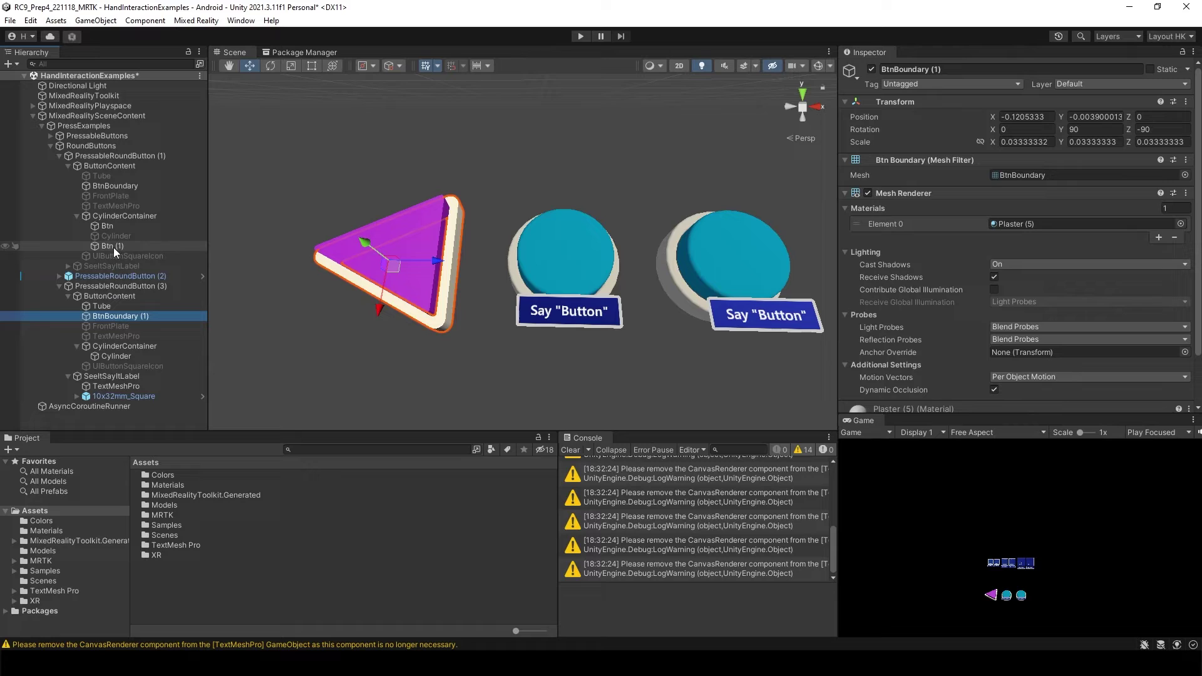
drag(114, 246, 130, 353)
ctrl+click(139, 307)
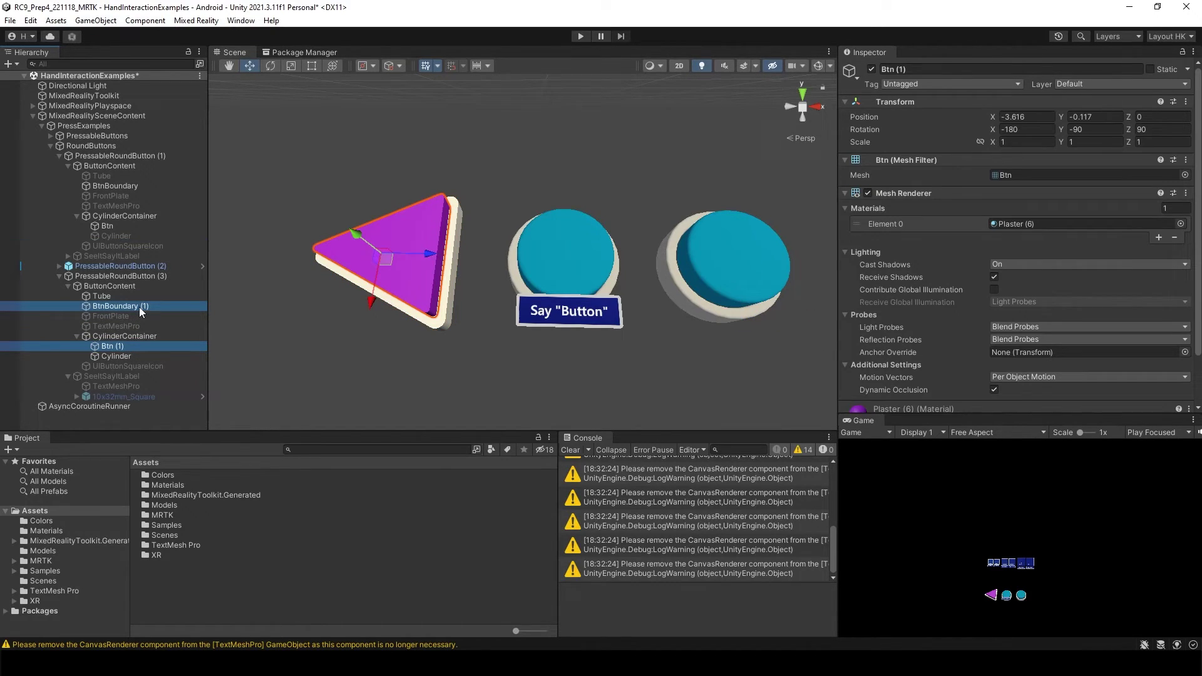
drag(391, 264, 781, 270)
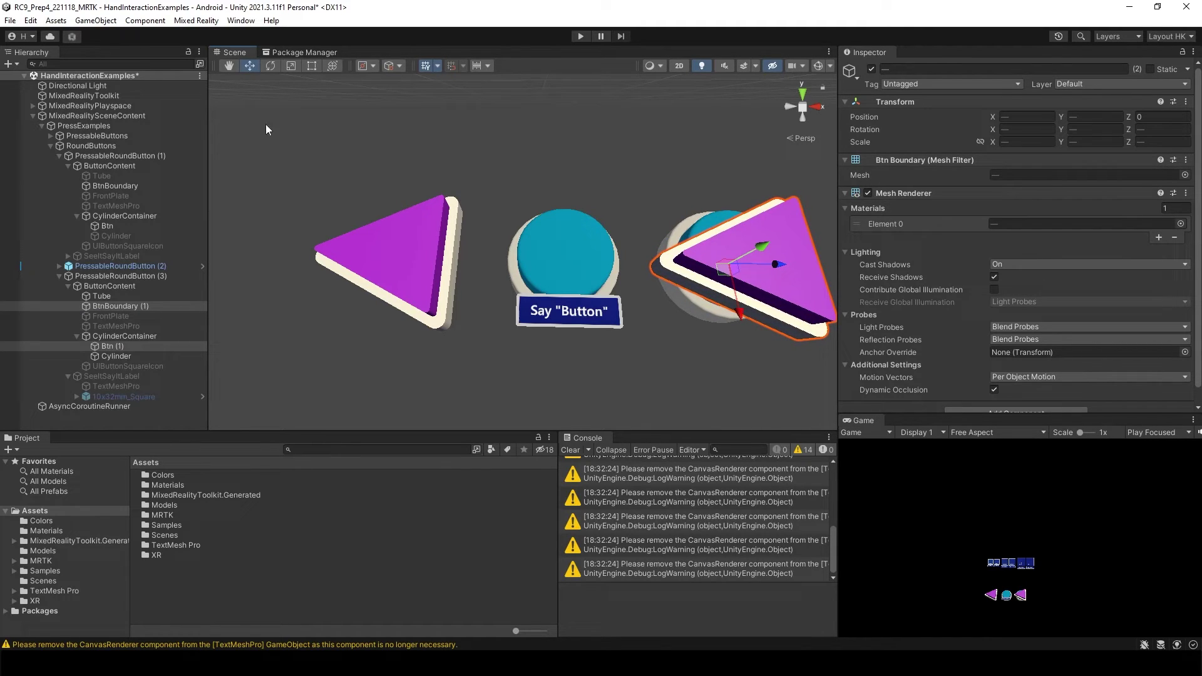
Rotate the two copied meshes so the third triangle points right, setting BtnBoundary (1)'s X rotation to -180.
click(270, 65)
drag(770, 349, 739, 350)
key(f)
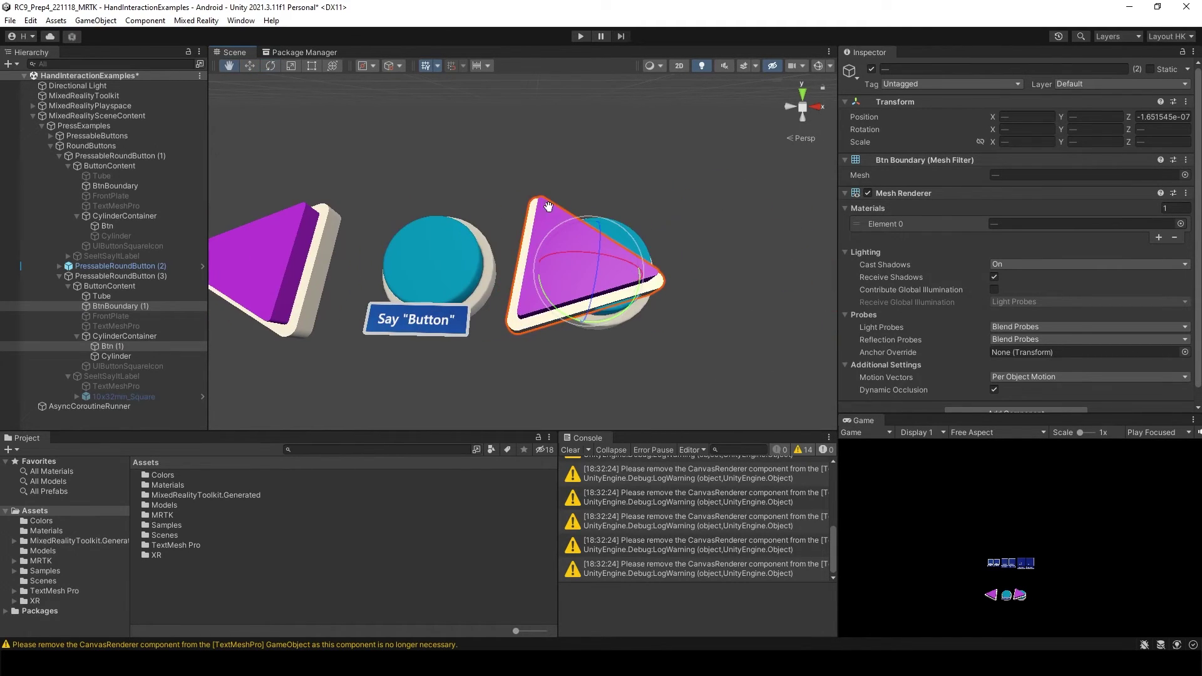
key(w)
click(551, 267)
click(1027, 129)
text(-180)
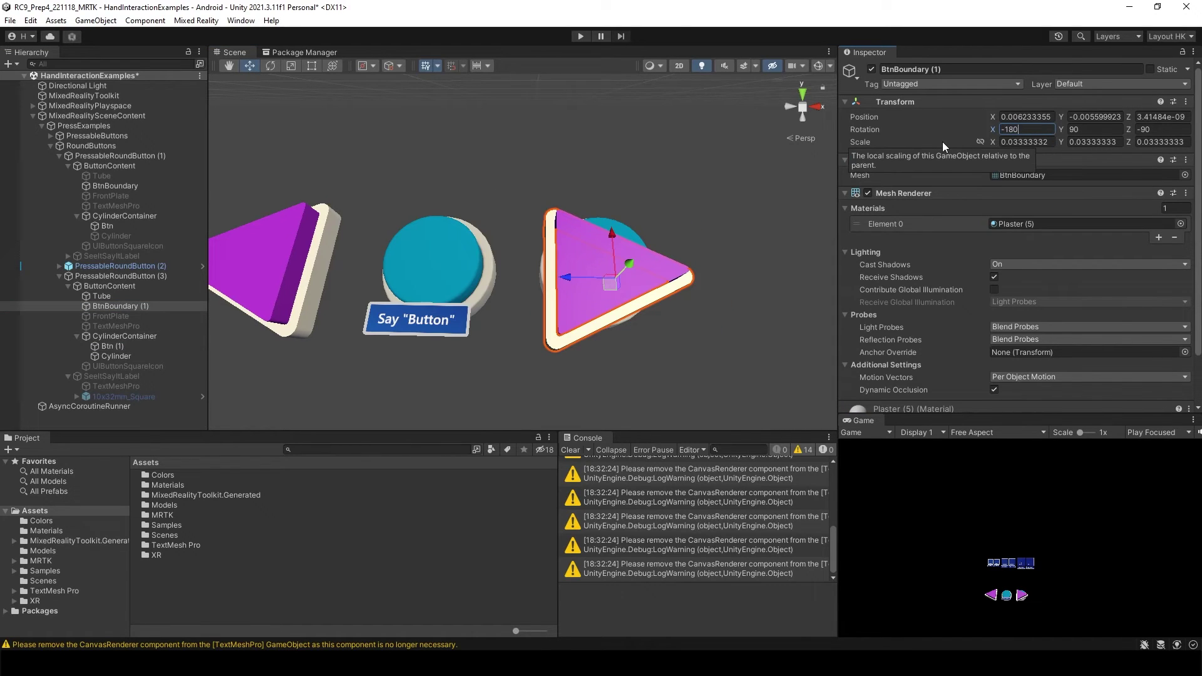
middle_drag(511, 279, 547, 278)
Deactivate the original Cylinder and Tube objects inside PressableRoundButton (3).
click(116, 356)
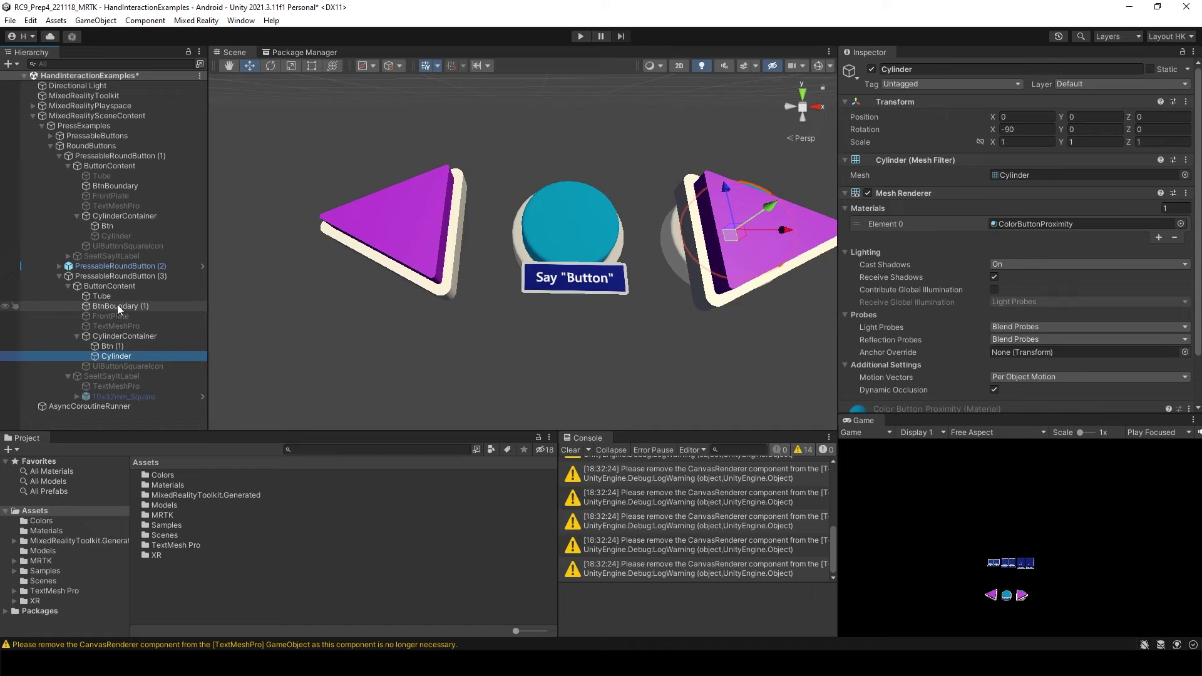
ctrl+click(107, 295)
click(871, 68)
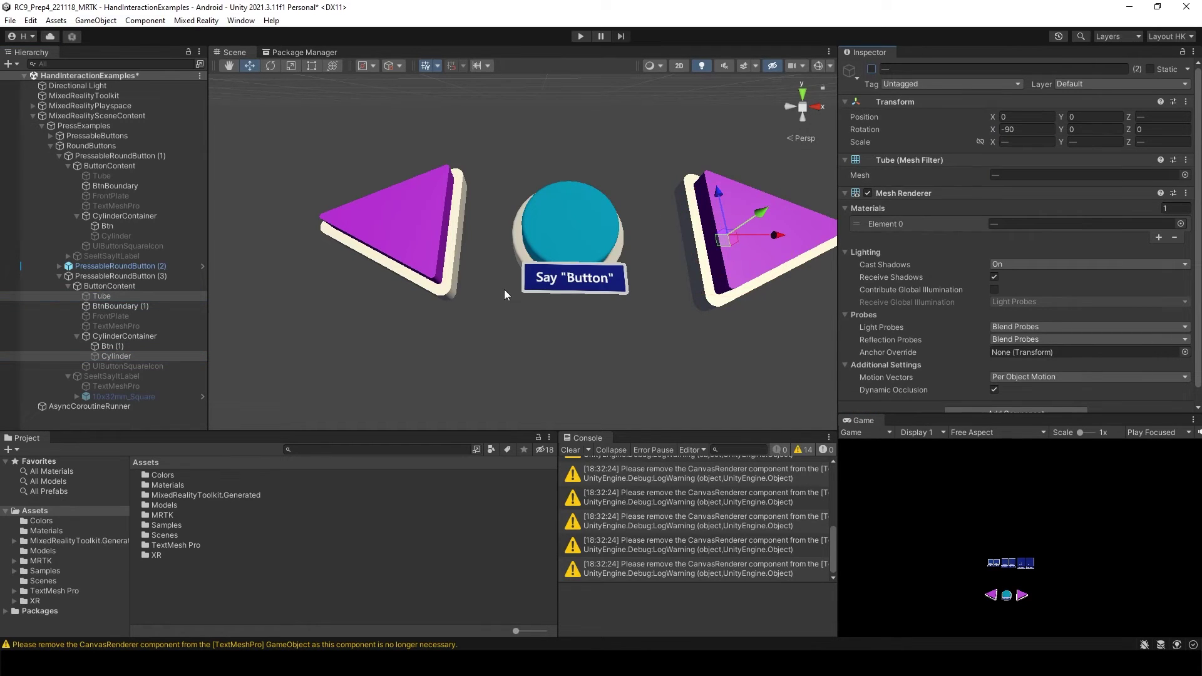
Shift the Btn and BtnBoundary meshes of both triangular buttons together in depth to line up with the round button.
right_drag(505, 289, 632, 175)
middle_drag(632, 176, 584, 138)
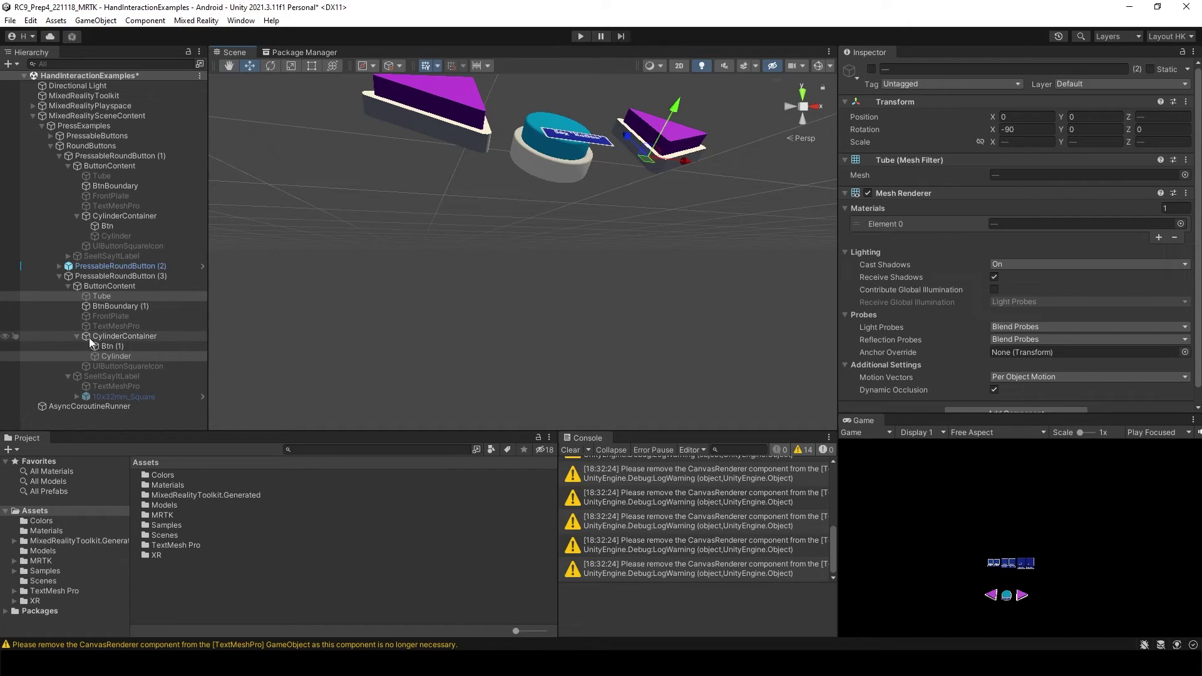
click(119, 347)
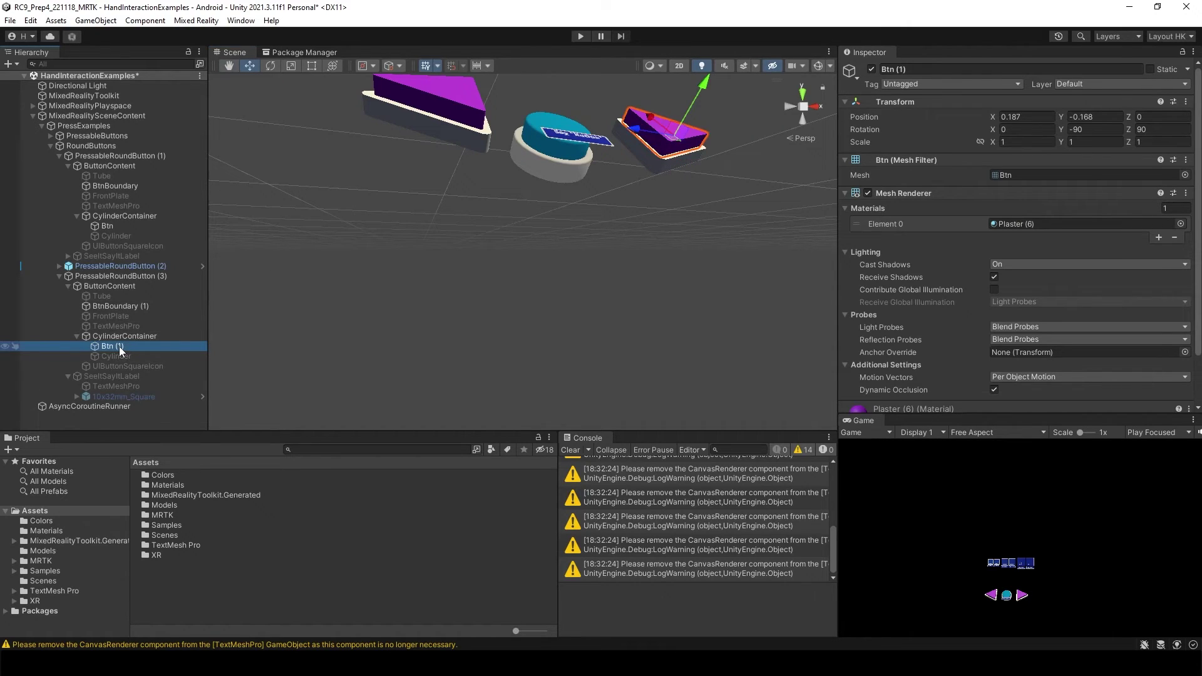
ctrl+click(115, 305)
ctrl+click(126, 186)
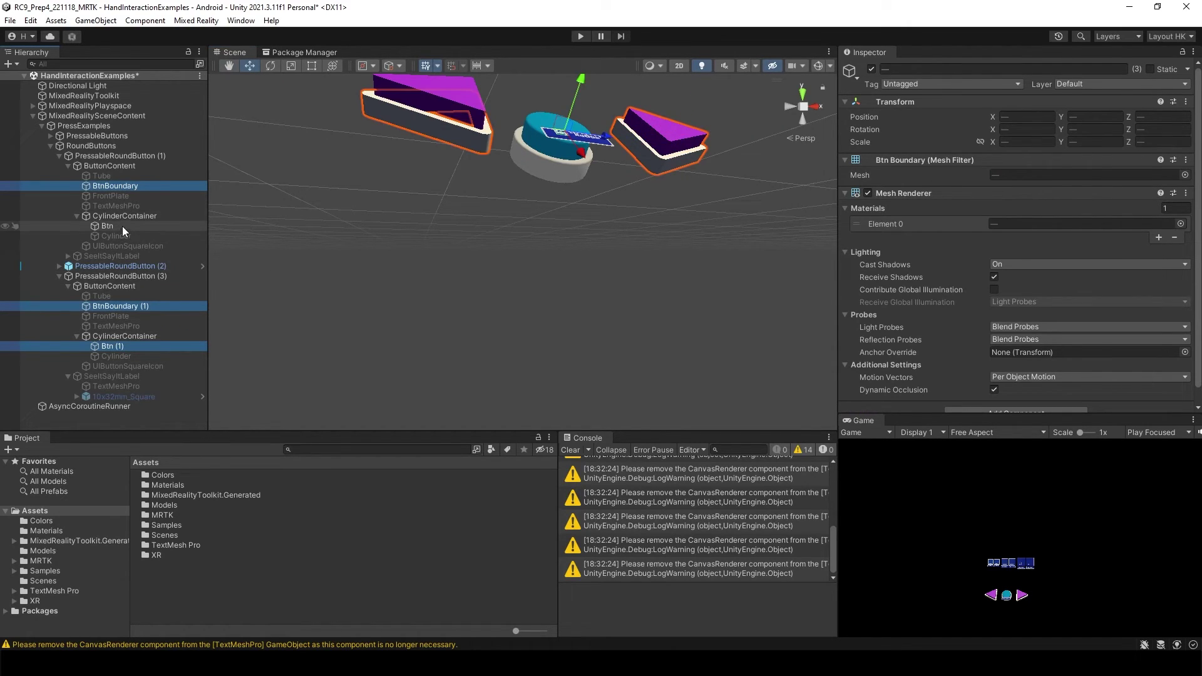
ctrl+click(122, 226)
drag(581, 83, 578, 206)
scroll(579, 206, up, 2)
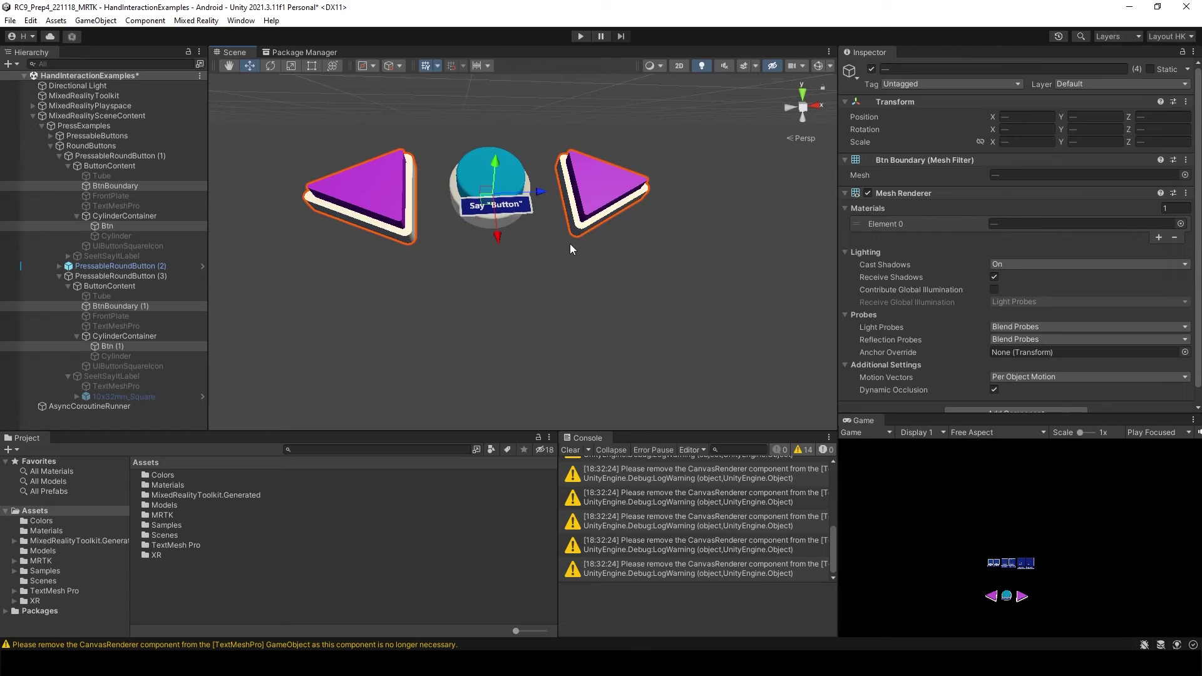
middle_drag(570, 249, 610, 348)
click(610, 348)
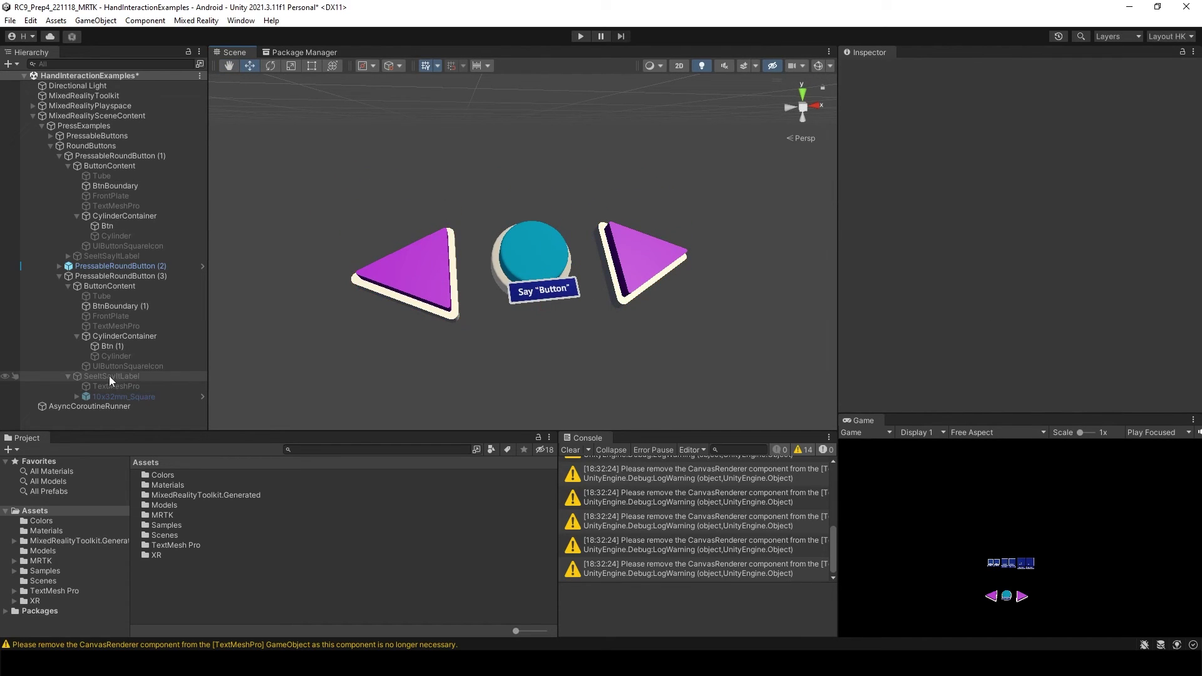
Unpack the PressableRoundButton (2) prefab one level and select its SeeItSayItLabel object.
click(59, 266)
right_click(126, 268)
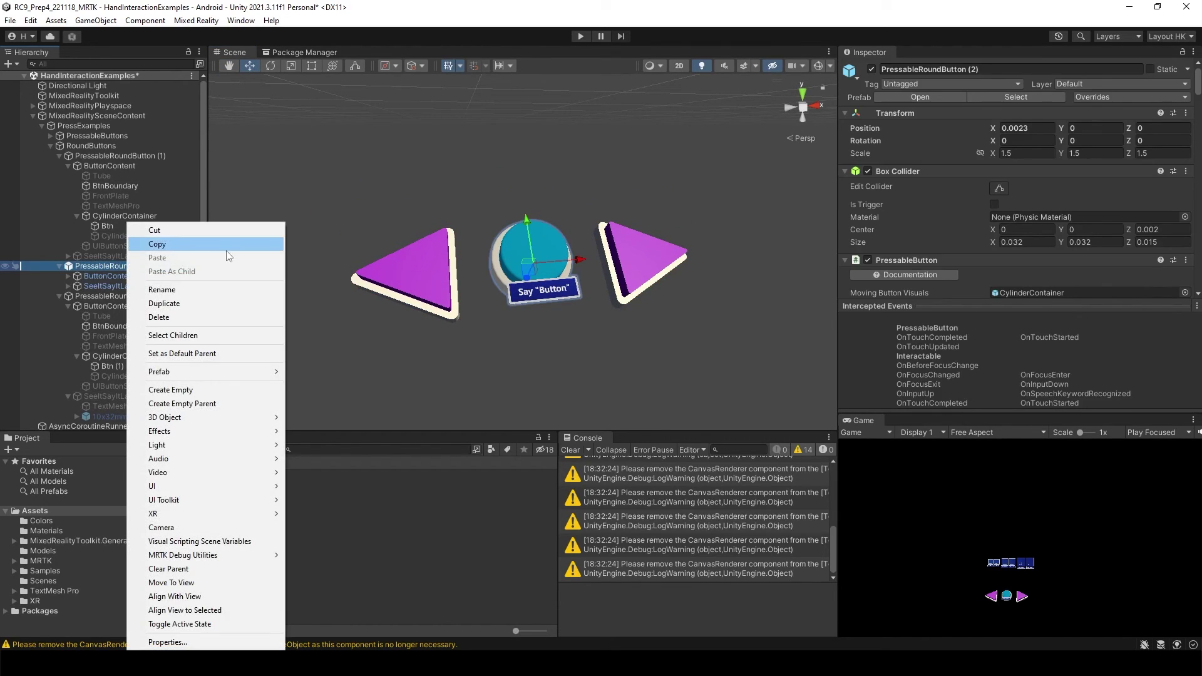
mouse_move(259, 378)
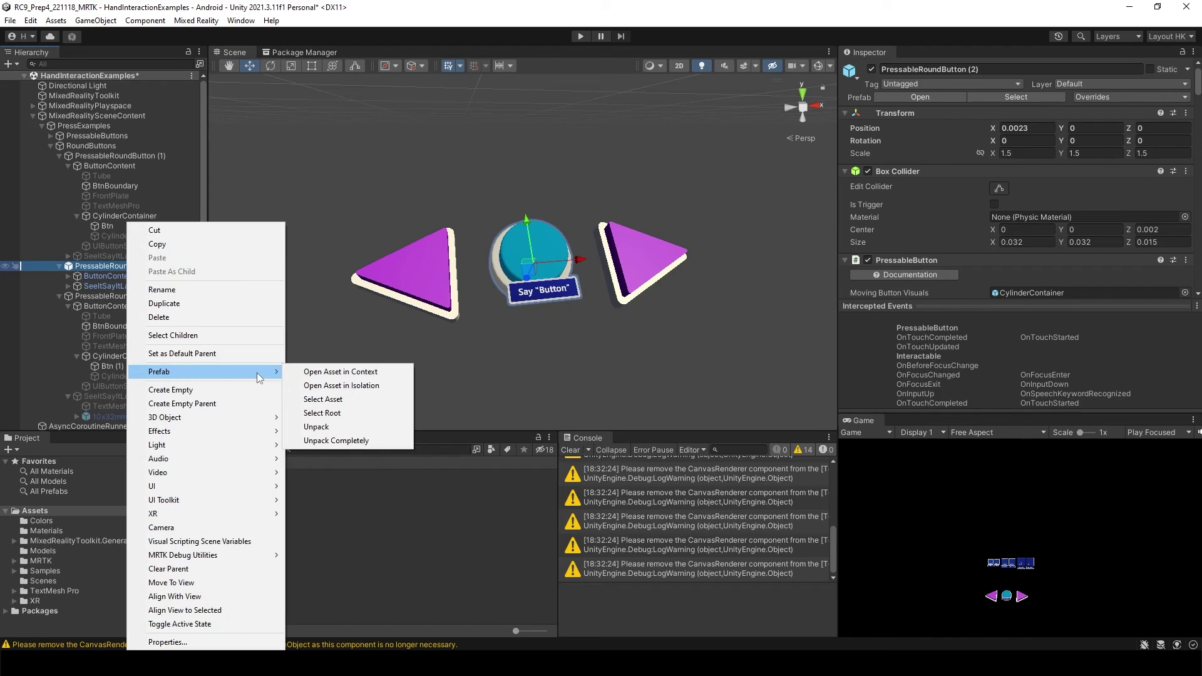
click(339, 426)
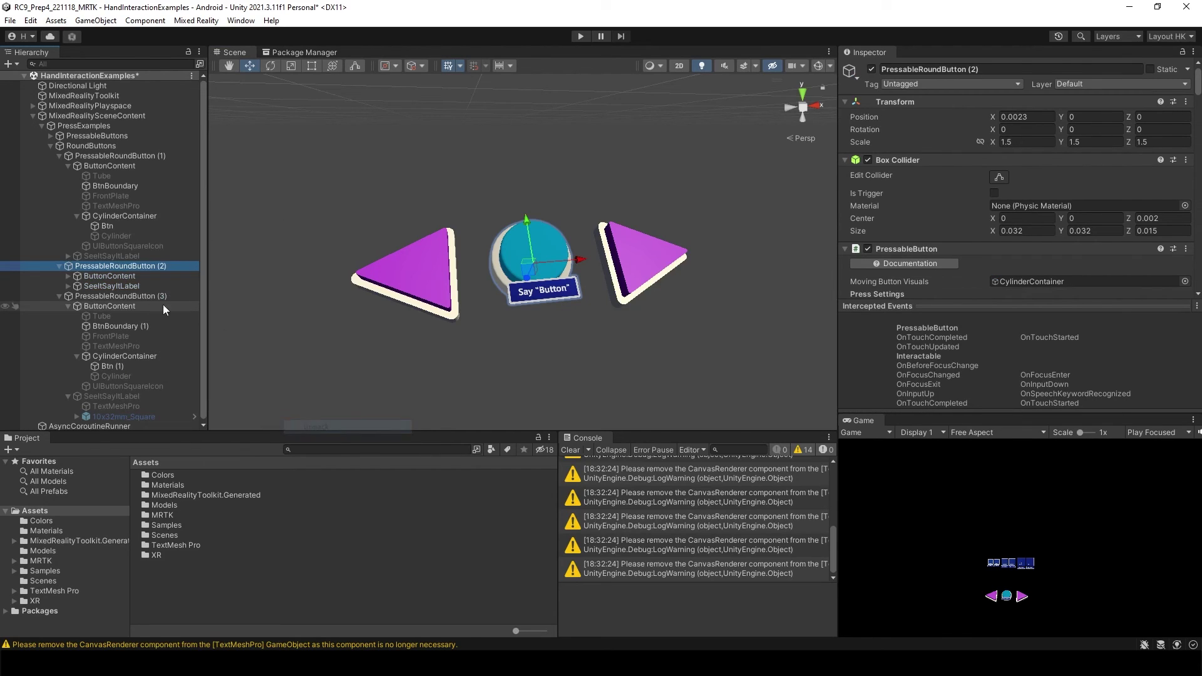
click(104, 285)
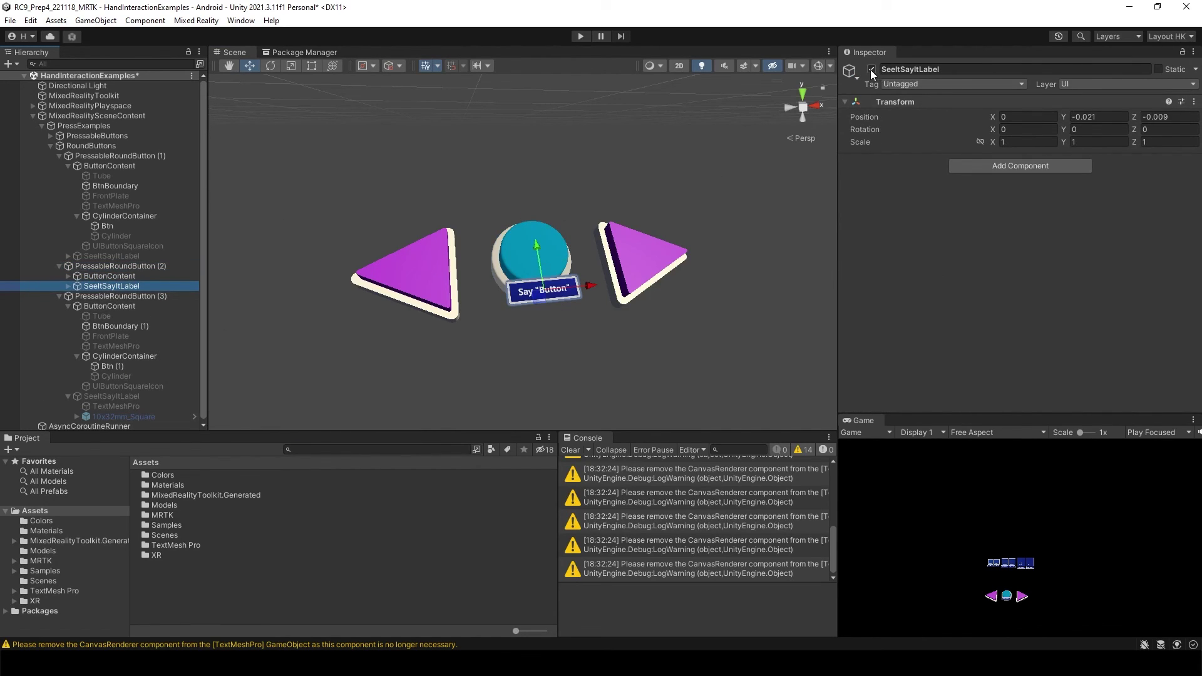